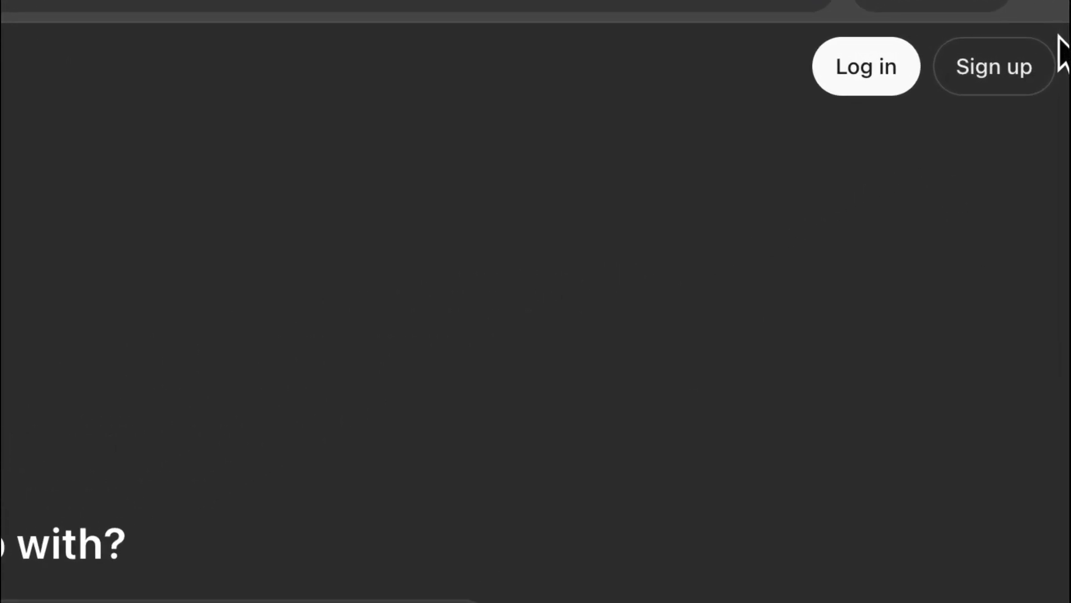
Start a new account and begin writing the muscular hat-wearing cat image prompt.
{"action": "left_click", "coordinate": [1030, 88]}
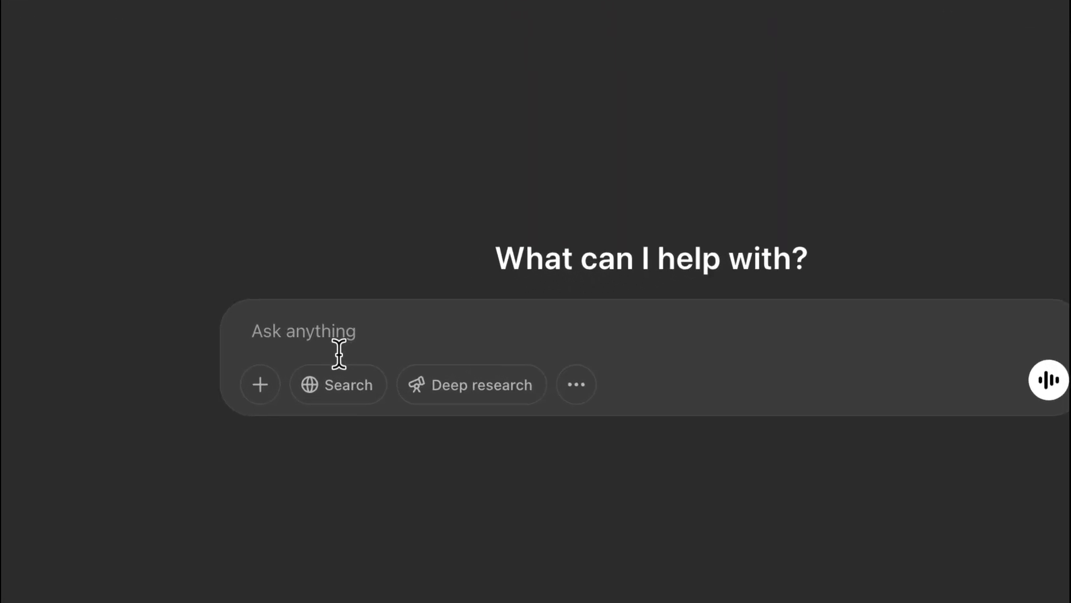
{"action": "left_click", "coordinate": [346, 342]}
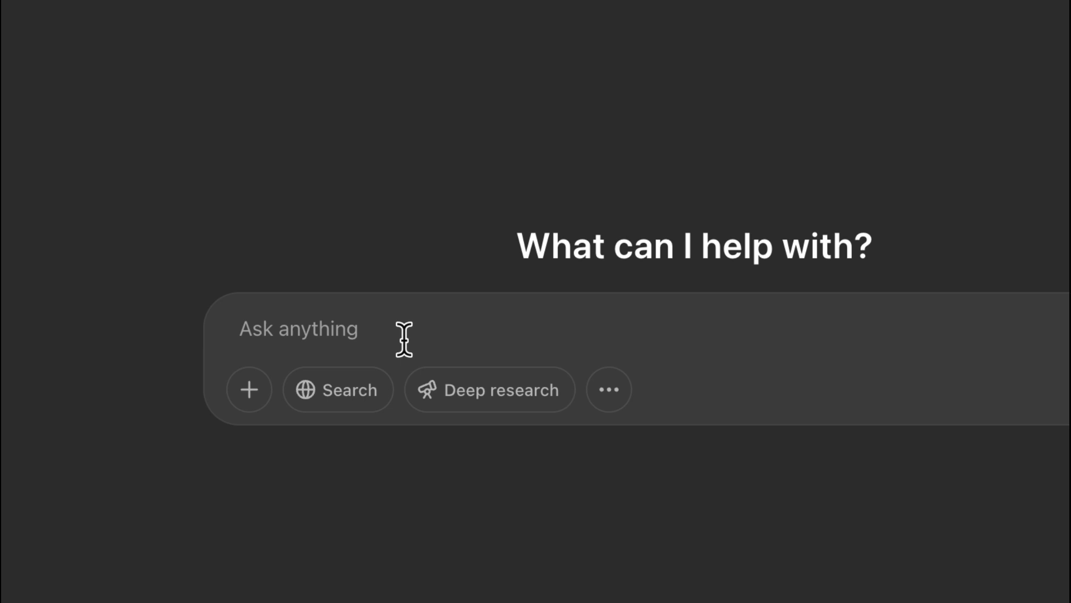
{"action": "type", "text": "Create an image of a cat with a hat"}
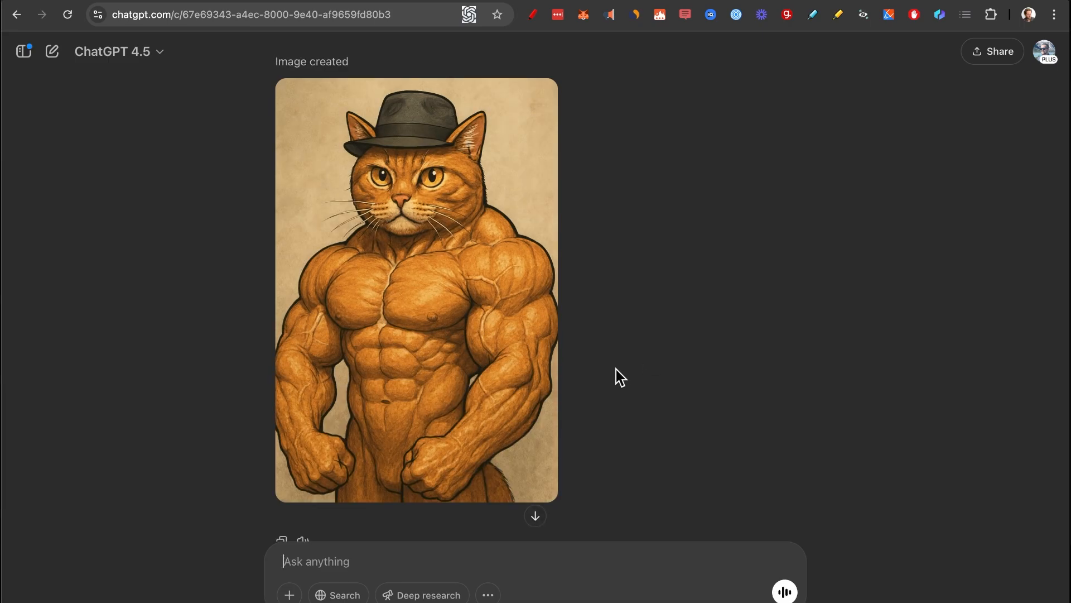
{"action": "scroll", "coordinate": [616, 369], "scroll_direction": "up", "scroll_amount": 2}
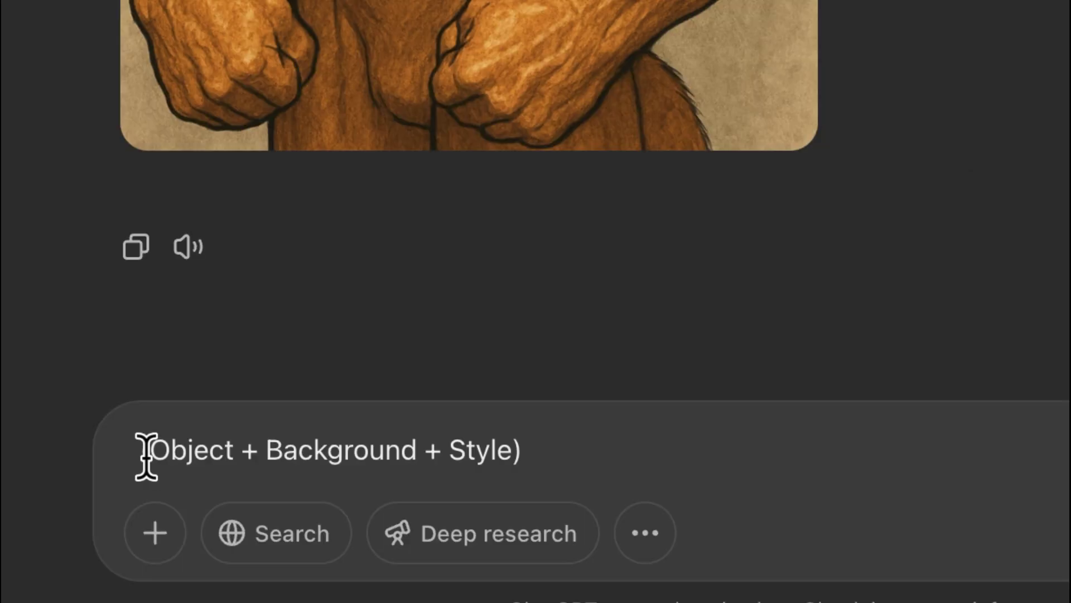
Replace the Object, Background and Style placeholders with a samurai tiger, a mountain top and Ghibli style.
{"action": "left_click_drag", "start_coordinate": [144, 452], "coordinate": [397, 452]}
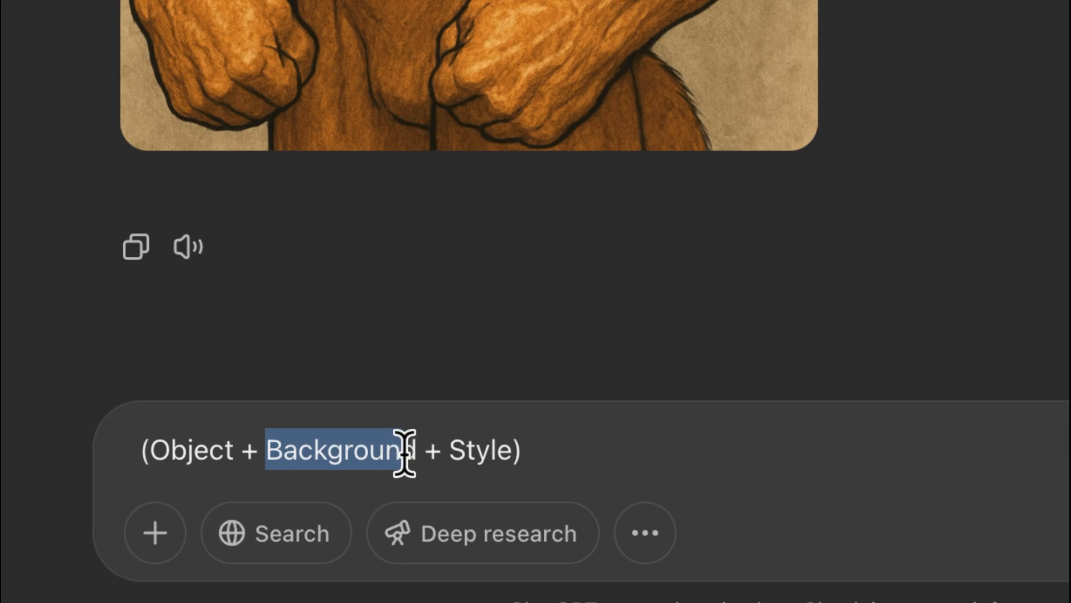
{"action": "double_click", "coordinate": [481, 451]}
{"action": "double_click", "coordinate": [180, 452]}
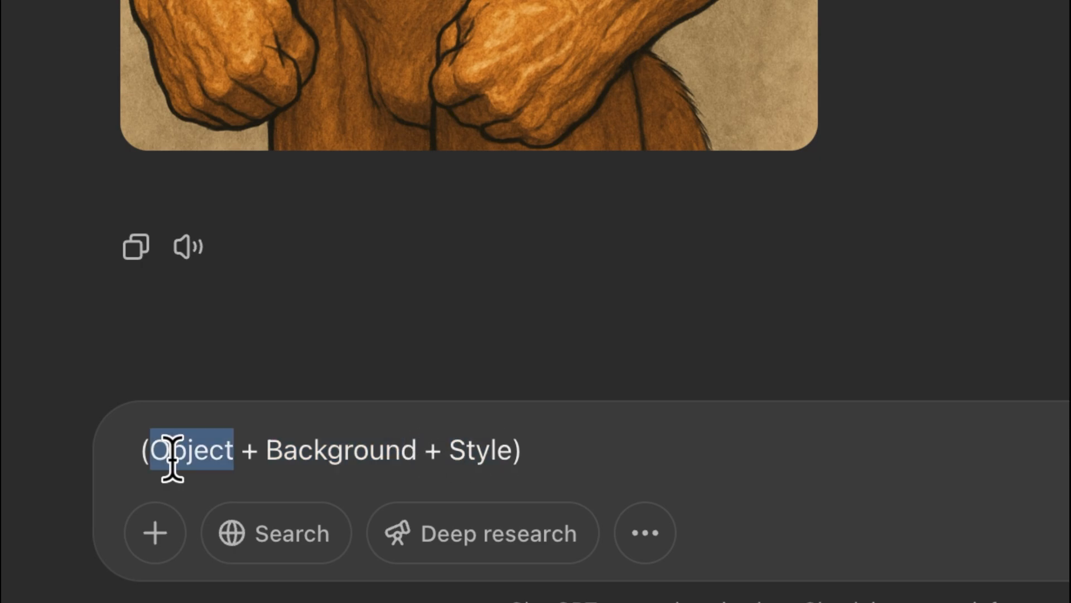
{"action": "type", "text": "Tiger in Samurai Clothes"}
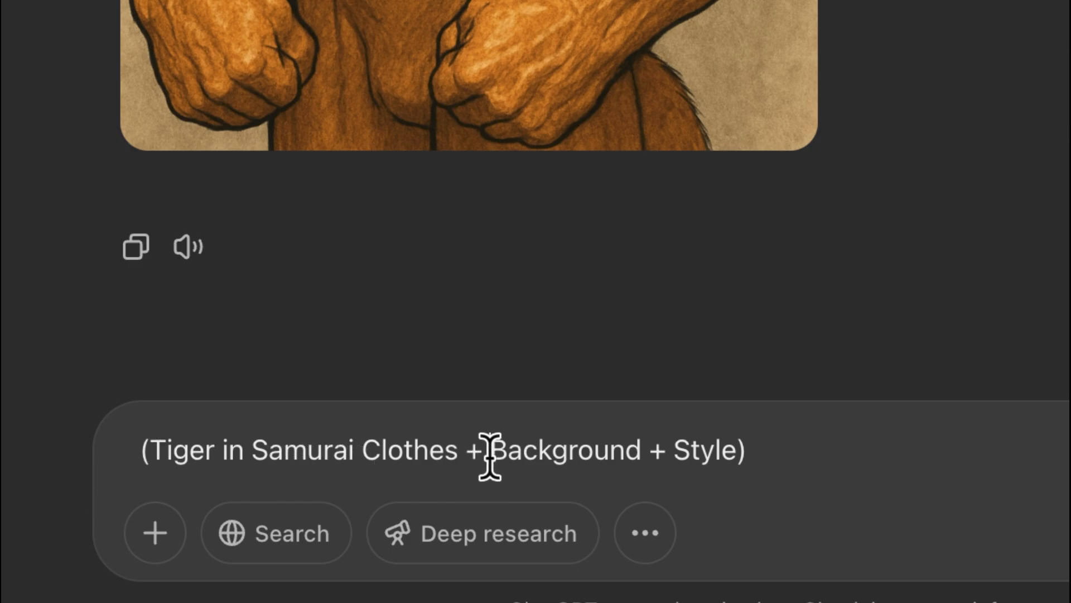
{"action": "left_click_drag", "start_coordinate": [490, 450], "coordinate": [637, 451]}
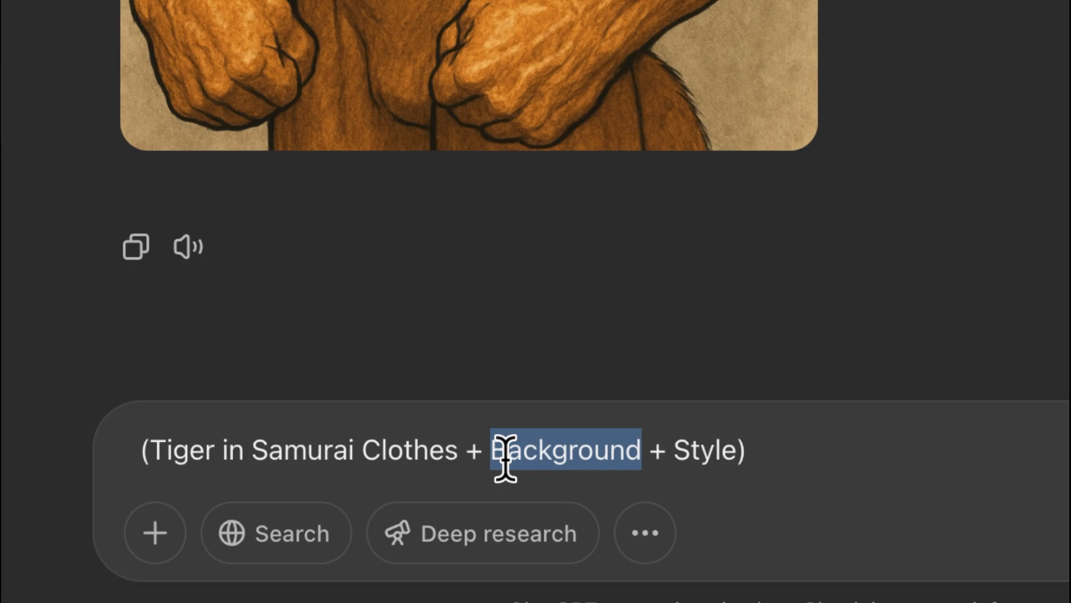
{"action": "type", "text": "standing on the top of a mountain"}
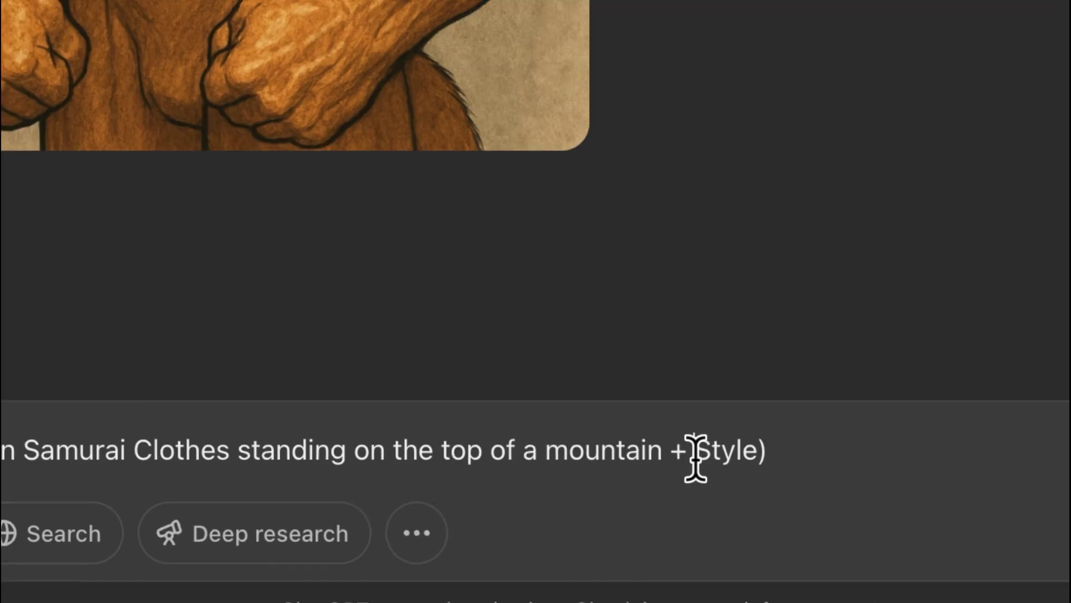
{"action": "left_click_drag", "start_coordinate": [694, 450], "coordinate": [778, 453]}
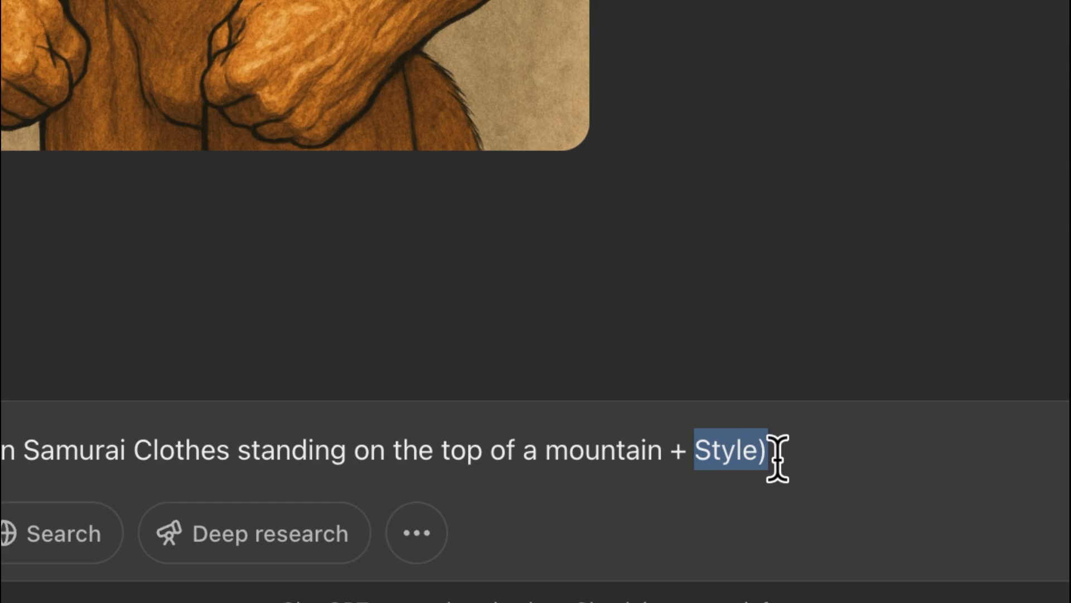
{"action": "type", "text": "in the style of Ghibli"}
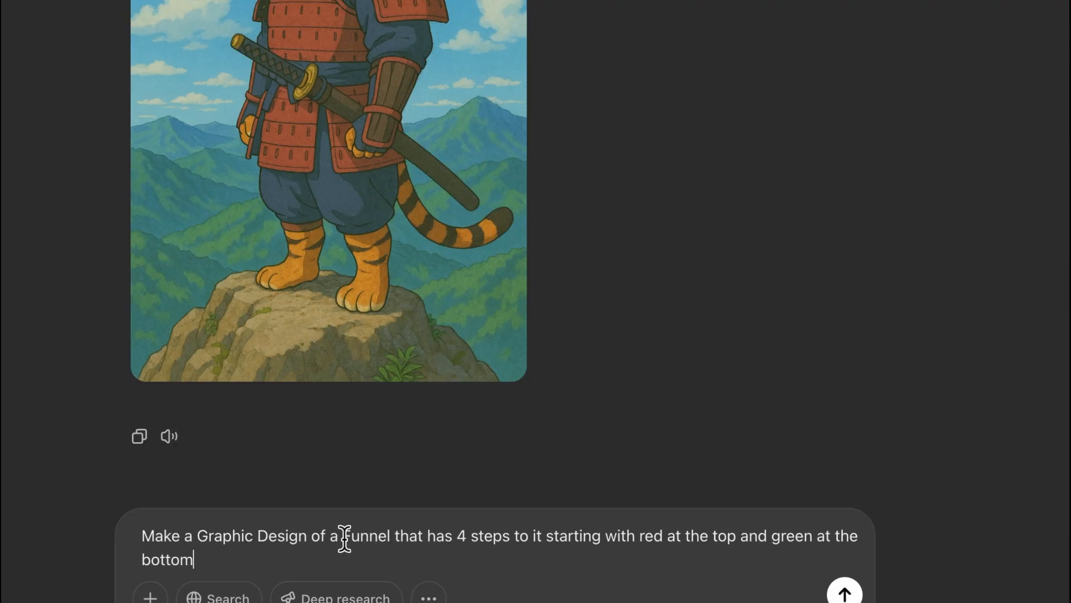
Extend the four-step red-to-green funnel prompt with ', in aspect ratio 16:9' and send it.
{"action": "left_click_drag", "start_coordinate": [342, 537], "coordinate": [428, 543]}
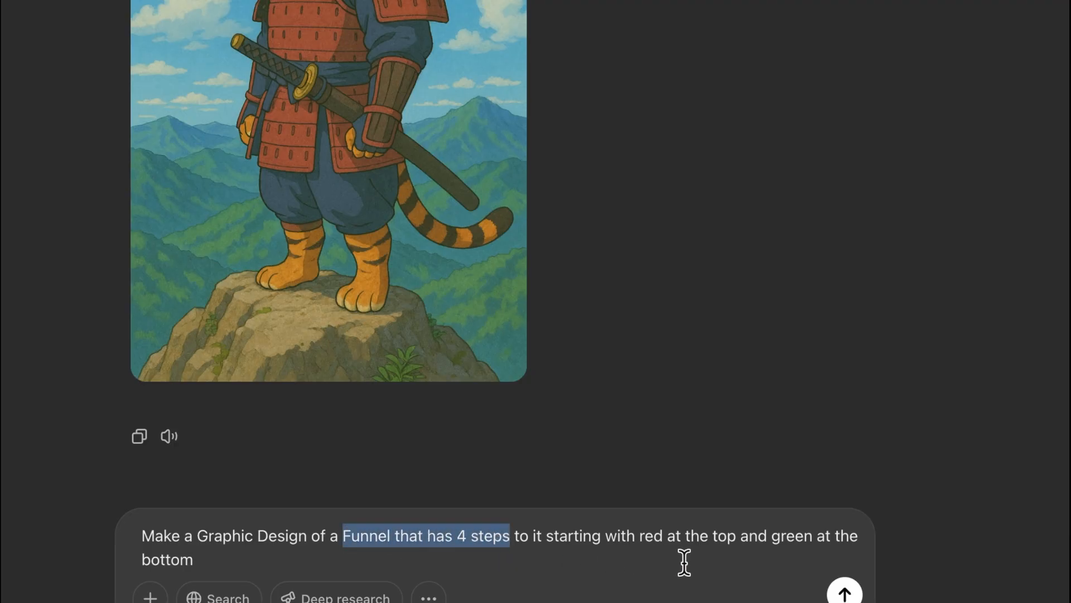
{"action": "left_click", "coordinate": [214, 559]}
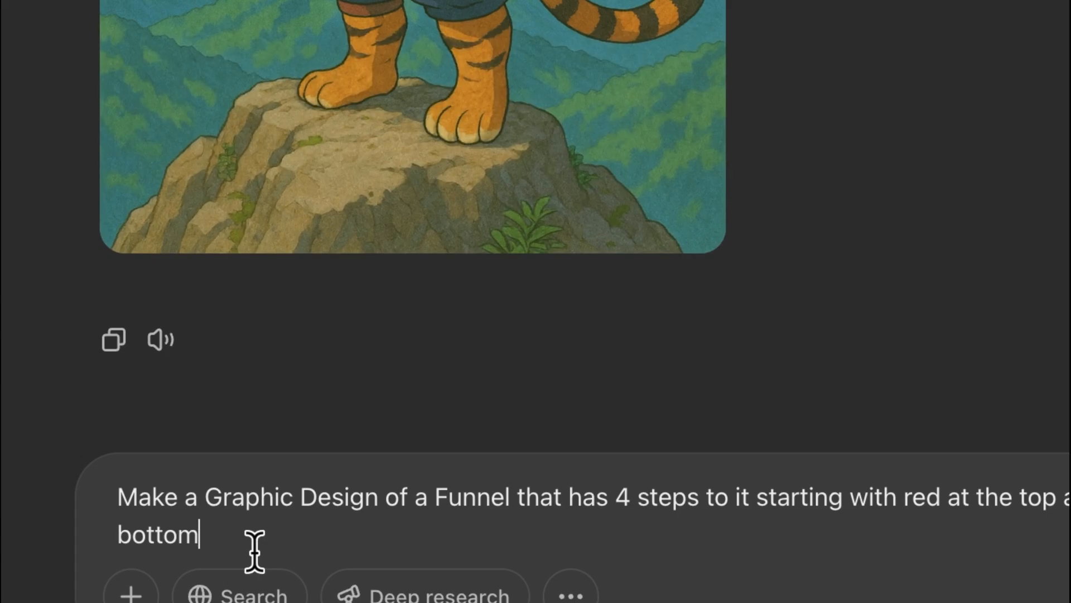
{"action": "type", "text": ", in aspect ratio 16:9"}
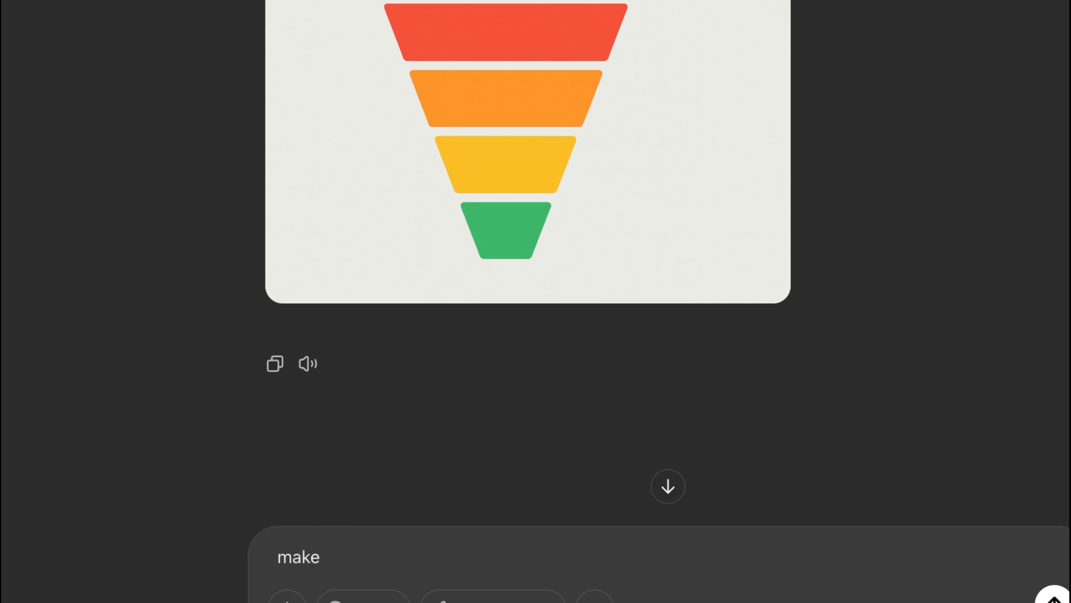
{"action": "type", "text": "it more fancy with shading and light."}
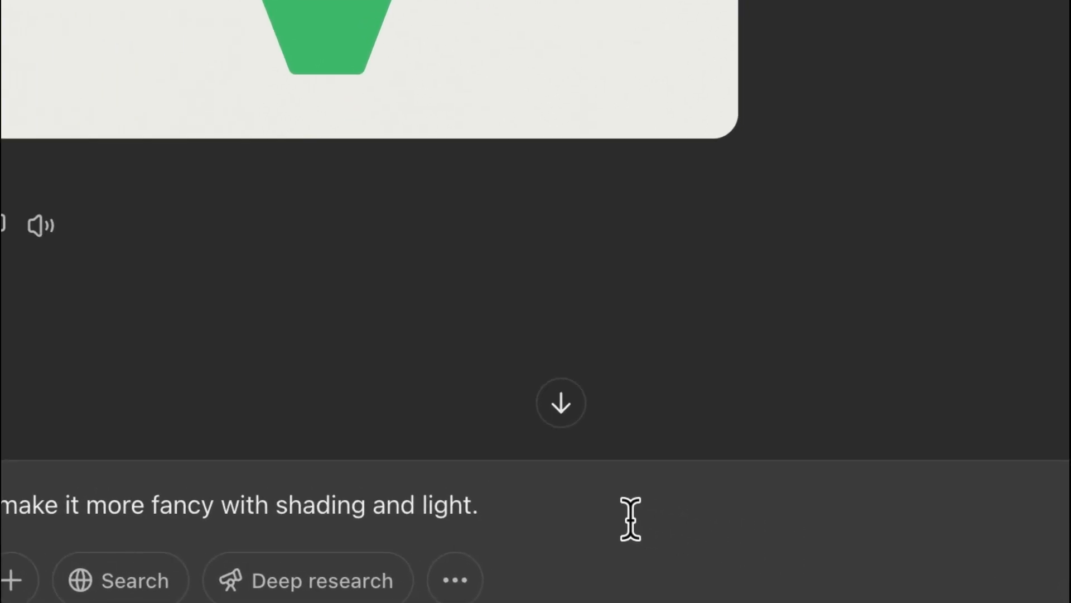
{"action": "type", "text": " Make the background transparent"}
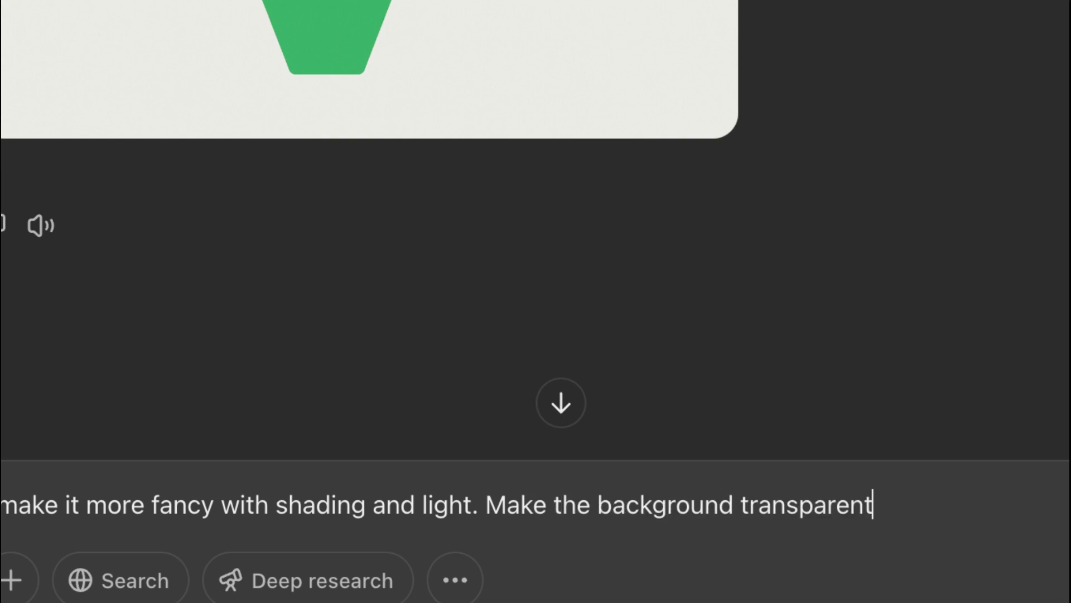
Emphasise 'transparent' in the funnel follow-up, then select the (object) placeholder in the logo template.
{"action": "left_click_drag", "start_coordinate": [874, 505], "coordinate": [740, 503]}
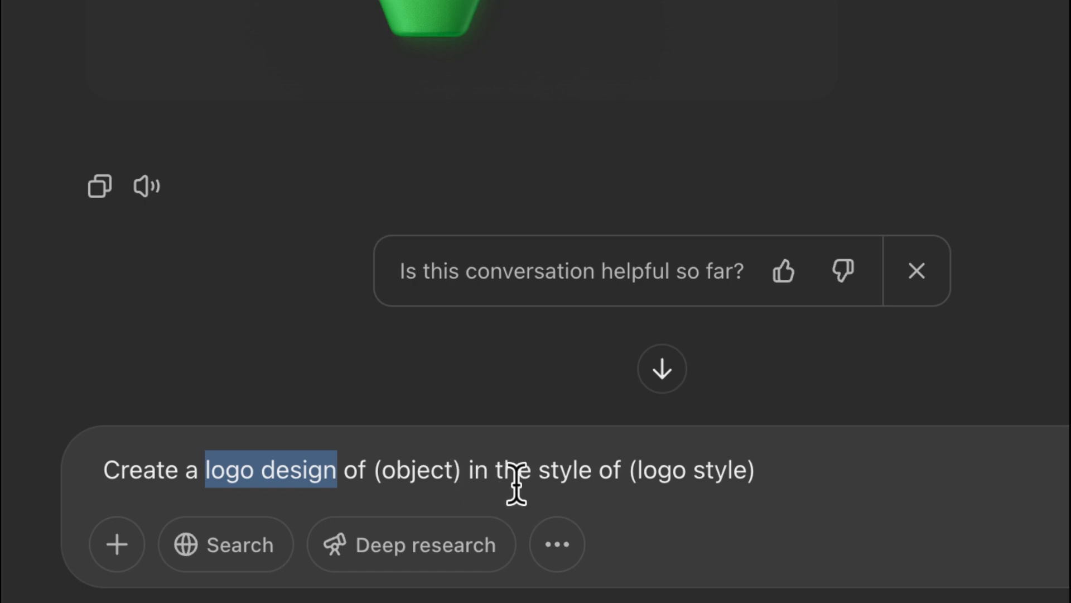
{"action": "left_click_drag", "start_coordinate": [376, 469], "coordinate": [456, 473]}
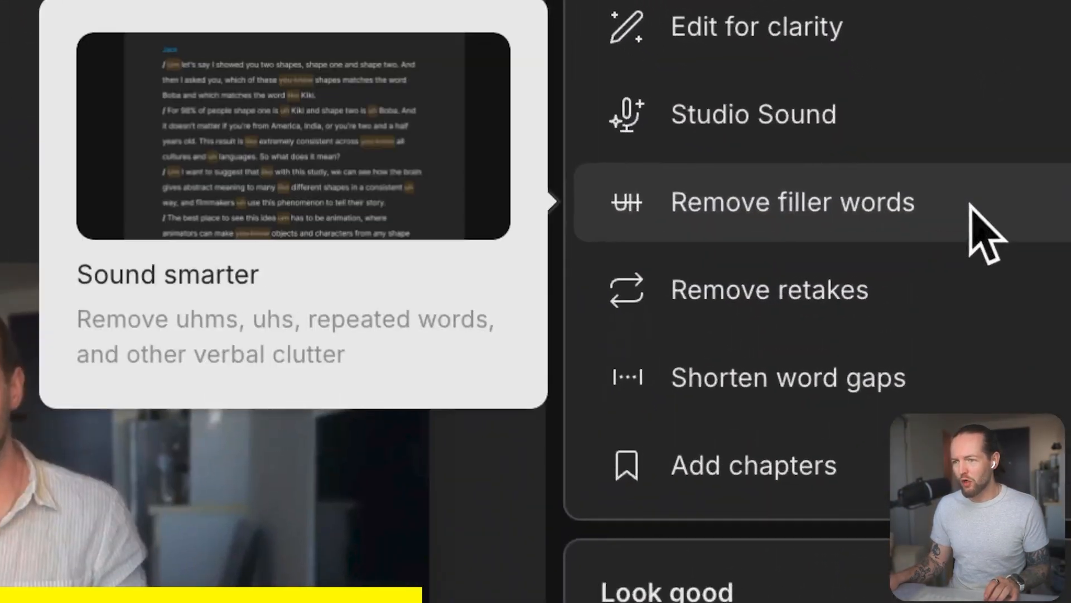
{"action": "scroll", "coordinate": [960, 240], "scroll_direction": "down", "scroll_amount": 3}
{"action": "scroll", "coordinate": [960, 240], "scroll_direction": "down", "scroll_amount": 3}
{"action": "scroll", "coordinate": [960, 240], "scroll_direction": "down", "scroll_amount": 3}
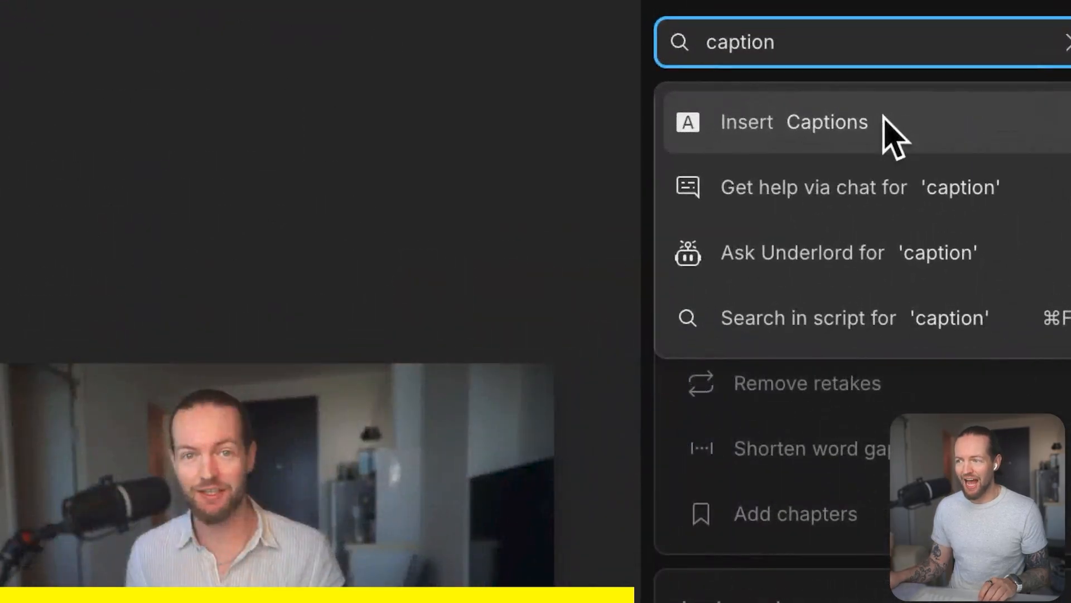
Insert captions onto the YT Short - AI Automation video.
{"action": "left_click", "coordinate": [893, 134]}
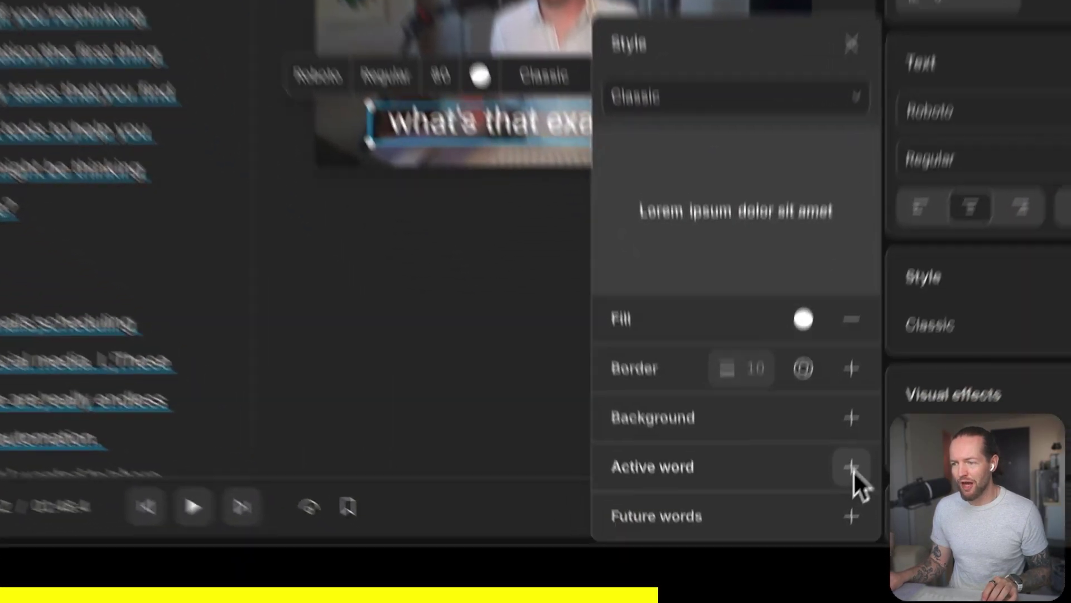
Add Active word caption styling and re-voice 'AI automation' in the transcript as 'AI Agents'.
{"action": "left_click", "coordinate": [811, 591]}
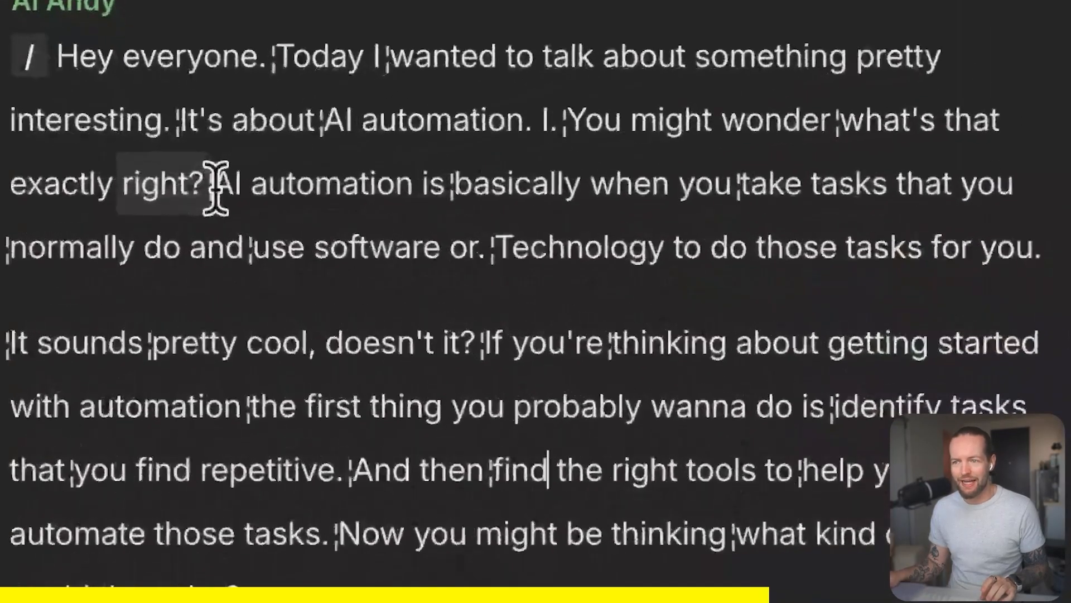
{"action": "left_click_drag", "start_coordinate": [216, 184], "coordinate": [411, 187]}
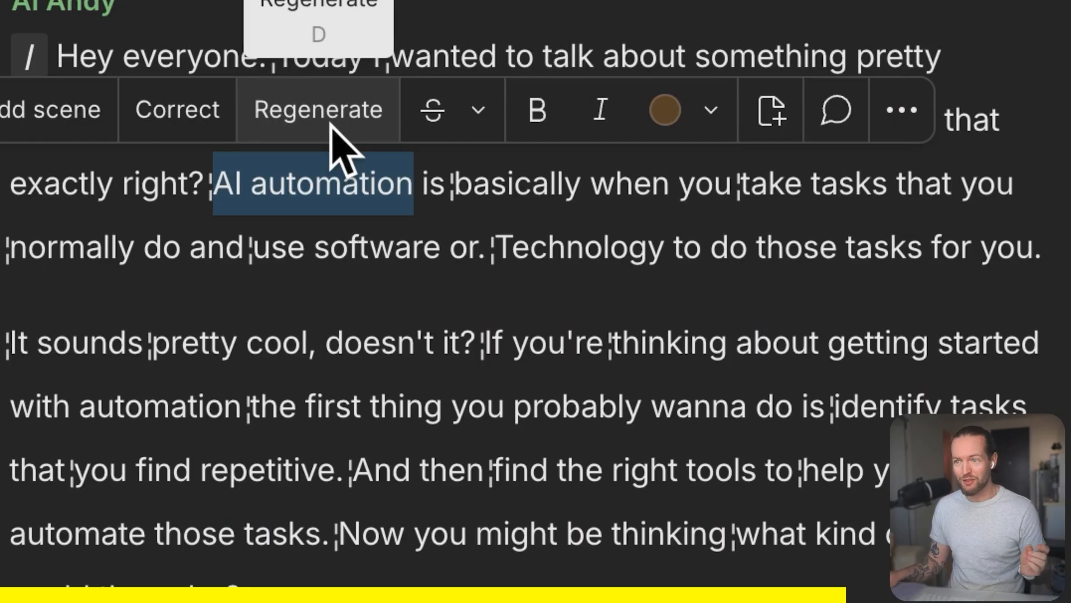
{"action": "left_click", "coordinate": [335, 131]}
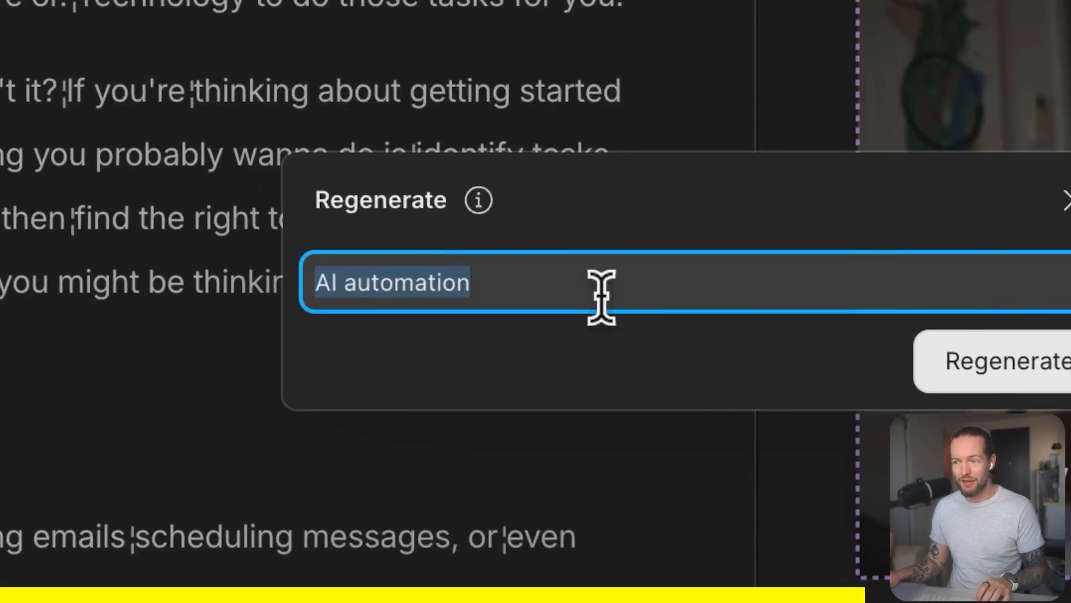
{"action": "key", "text": "Right"}
{"action": "key", "text": "alt+BackSpace"}
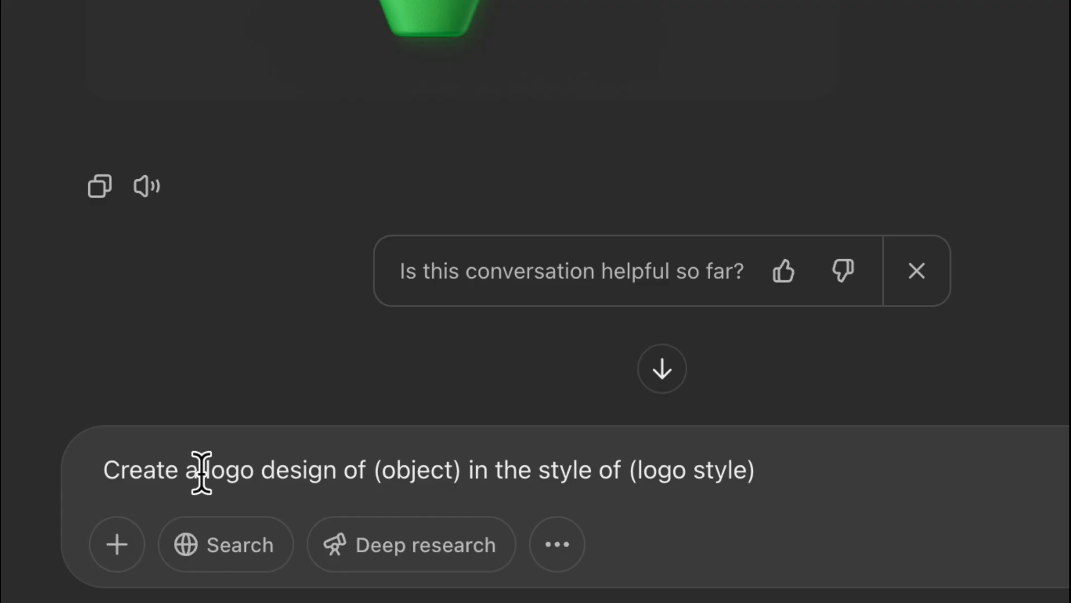
Fill the logo template with 'AI ANDY' as the object and 'abstract' as the logo style, then send it.
{"action": "left_click_drag", "start_coordinate": [206, 471], "coordinate": [338, 471]}
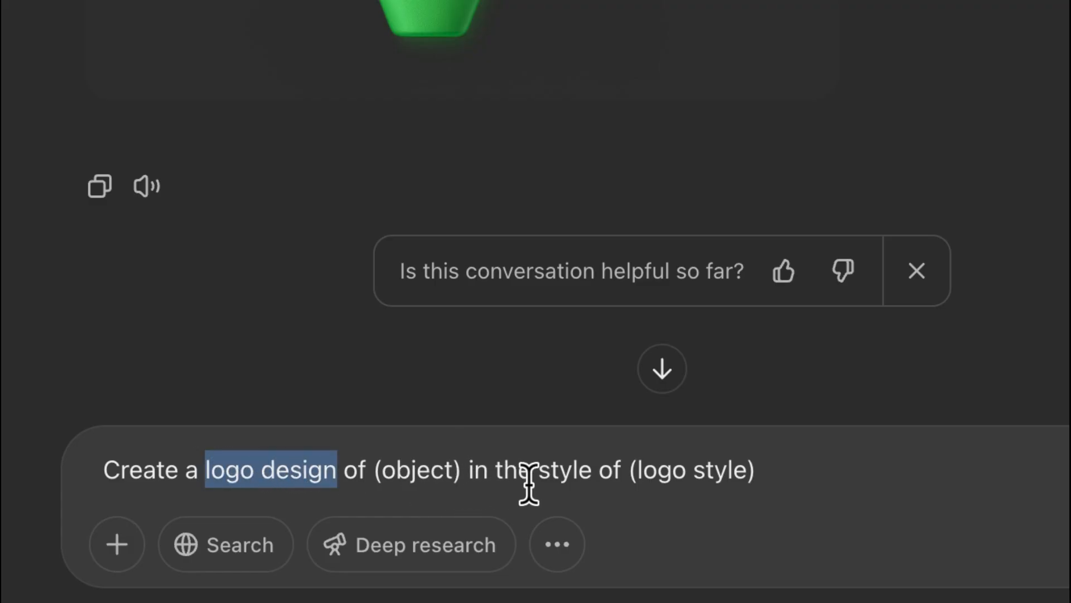
{"action": "left_click_drag", "start_coordinate": [374, 471], "coordinate": [450, 473]}
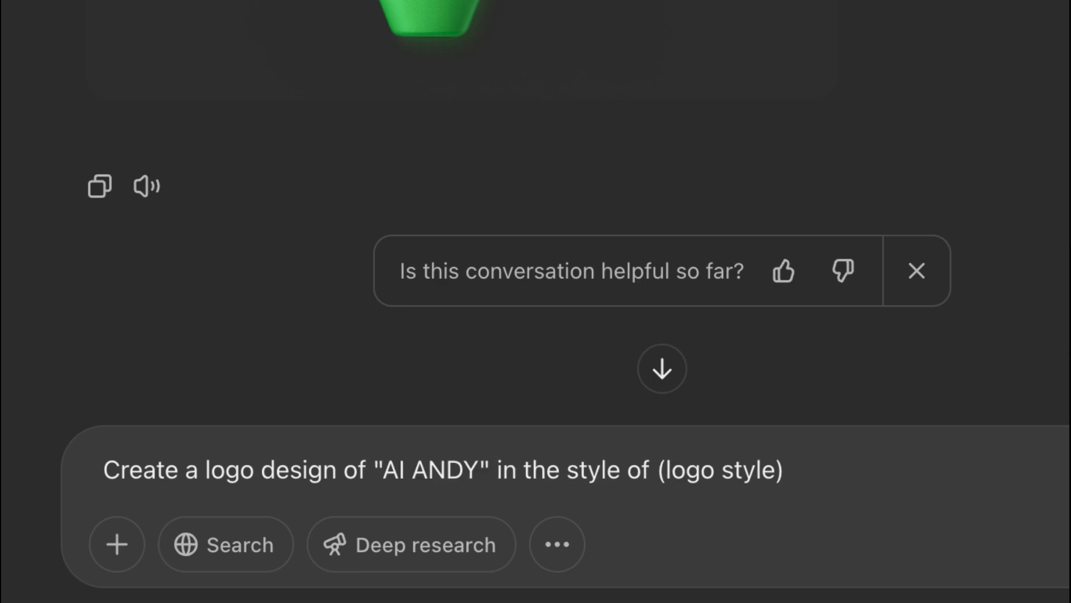
{"action": "left_click_drag", "start_coordinate": [666, 471], "coordinate": [778, 471]}
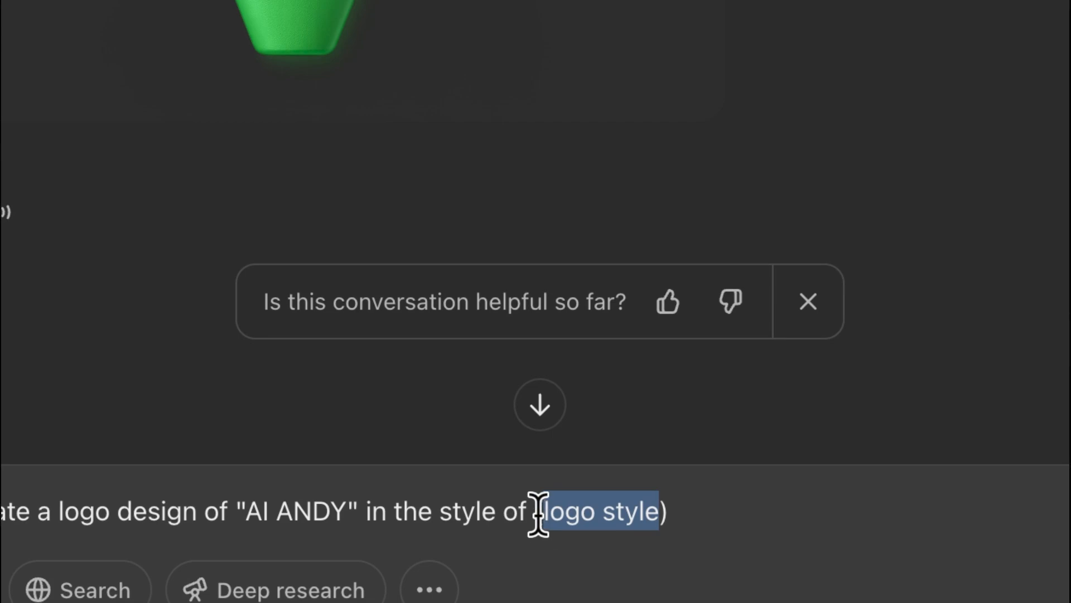
{"action": "left_click_drag", "start_coordinate": [535, 512], "coordinate": [690, 512]}
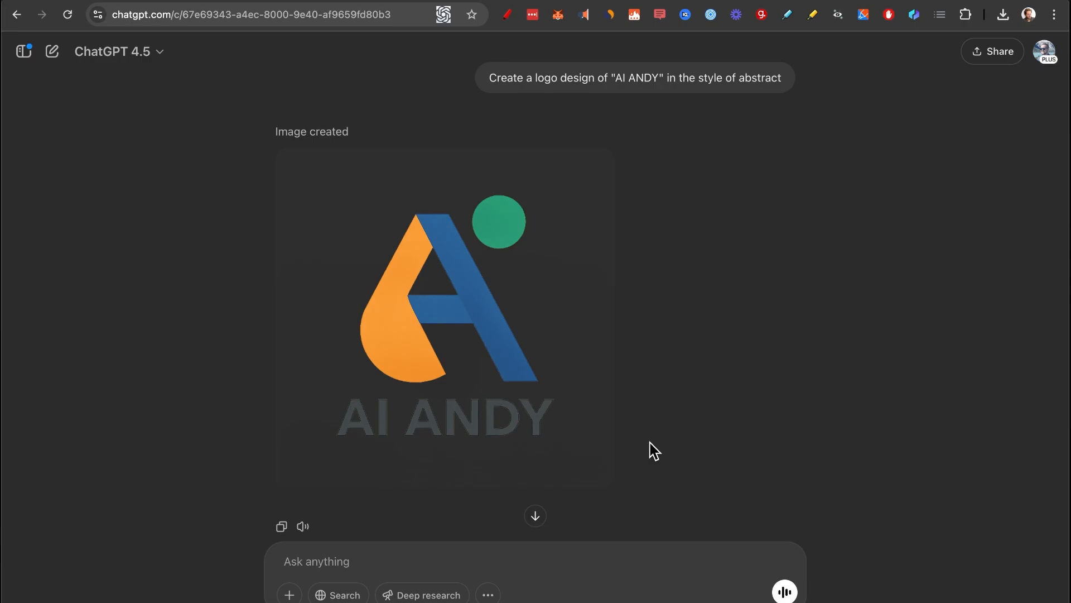
{"action": "scroll", "coordinate": [646, 490], "scroll_direction": "down", "scroll_amount": 1}
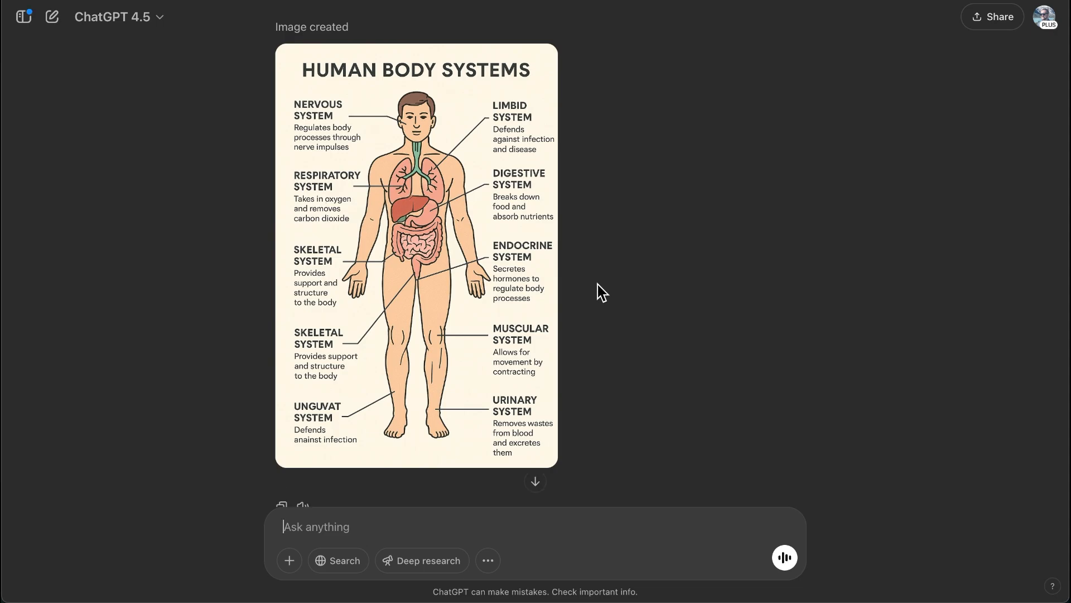
View the Human Body Systems infographic at full size in the image editor.
{"action": "left_click", "coordinate": [560, 285]}
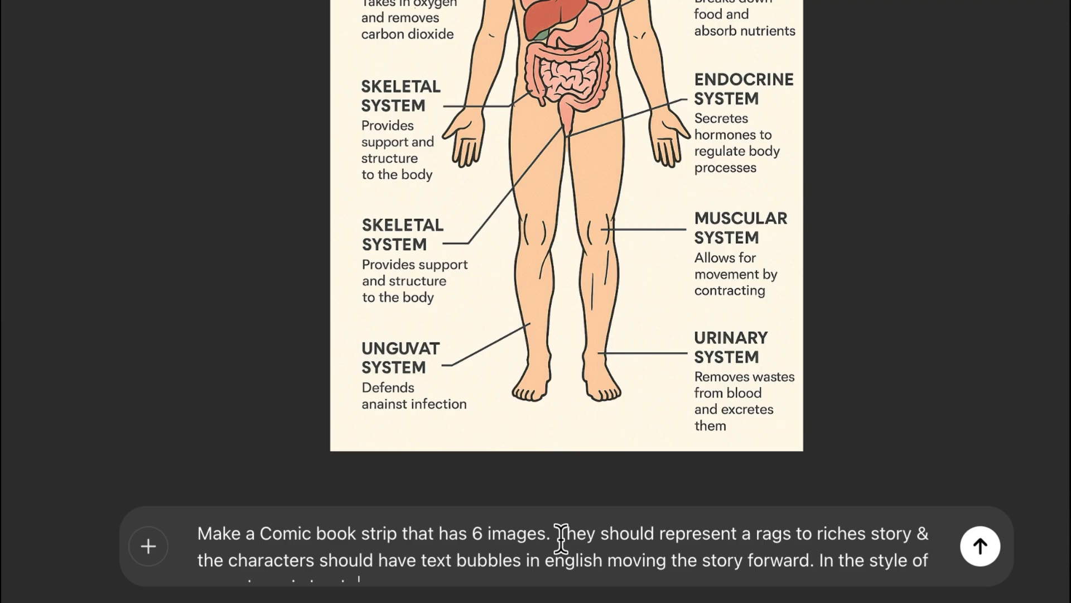
{"action": "scroll", "coordinate": [608, 544], "scroll_direction": "down", "scroll_amount": 1}
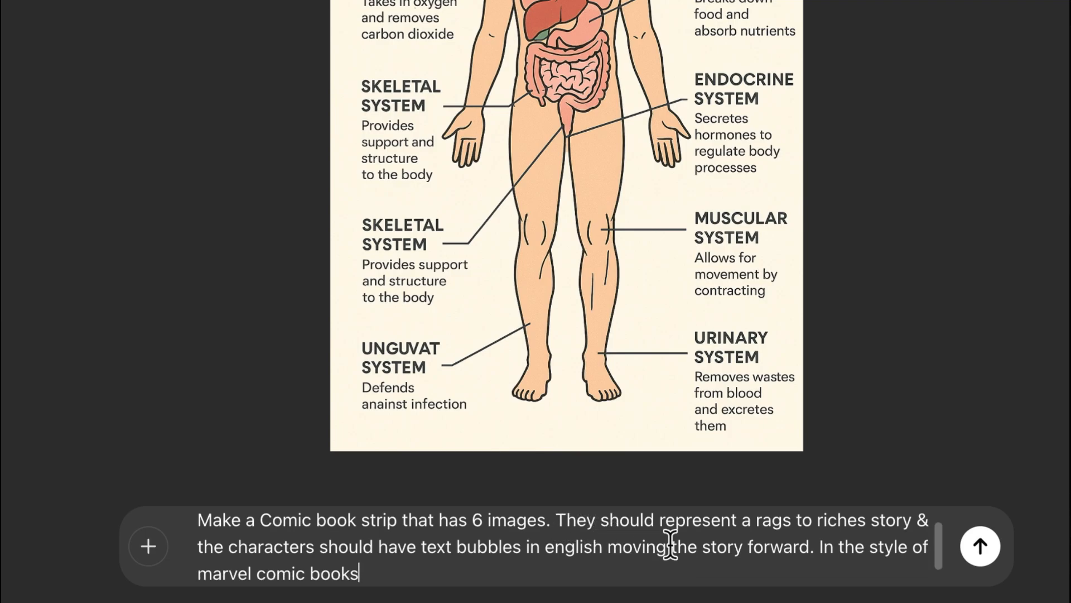
Send the six-panel rags-to-riches comic prompt in Marvel comic book style with English speech bubbles.
{"action": "left_click", "coordinate": [866, 549], "text": "shift"}
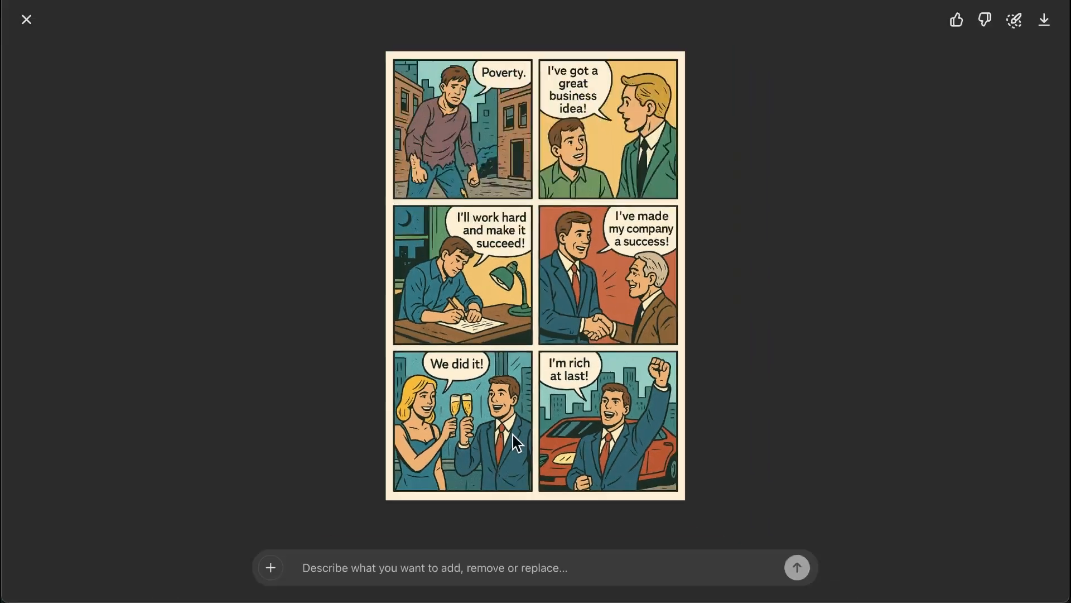
Attach the portrait photo from Downloads and begin the bear-chase comic strip request.
{"action": "left_click", "coordinate": [745, 574]}
{"action": "left_click_drag", "start_coordinate": [428, 473], "coordinate": [321, 509]}
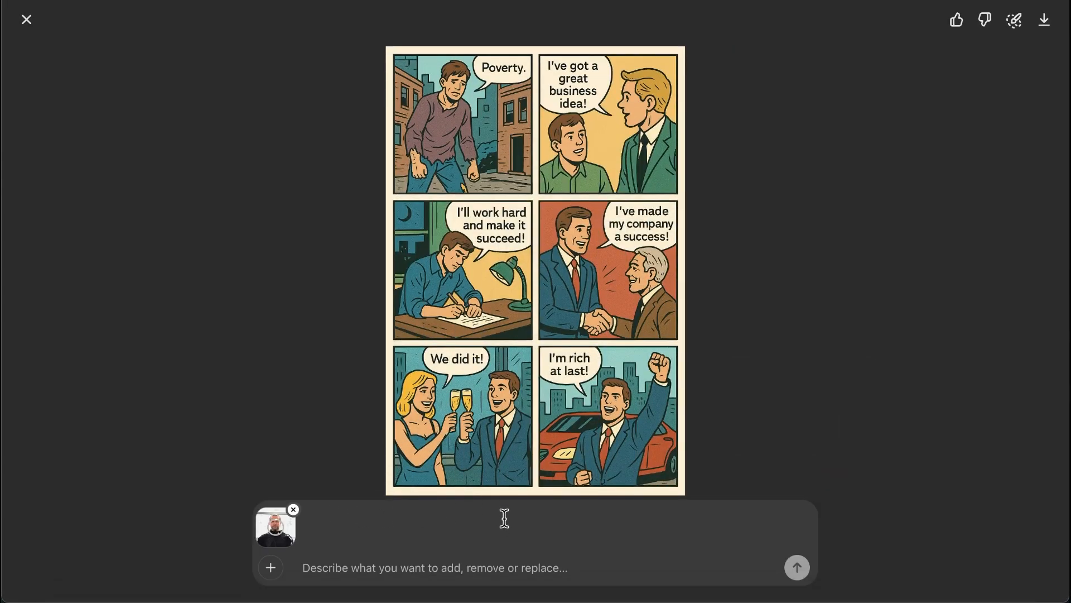
{"action": "left_click", "coordinate": [361, 570]}
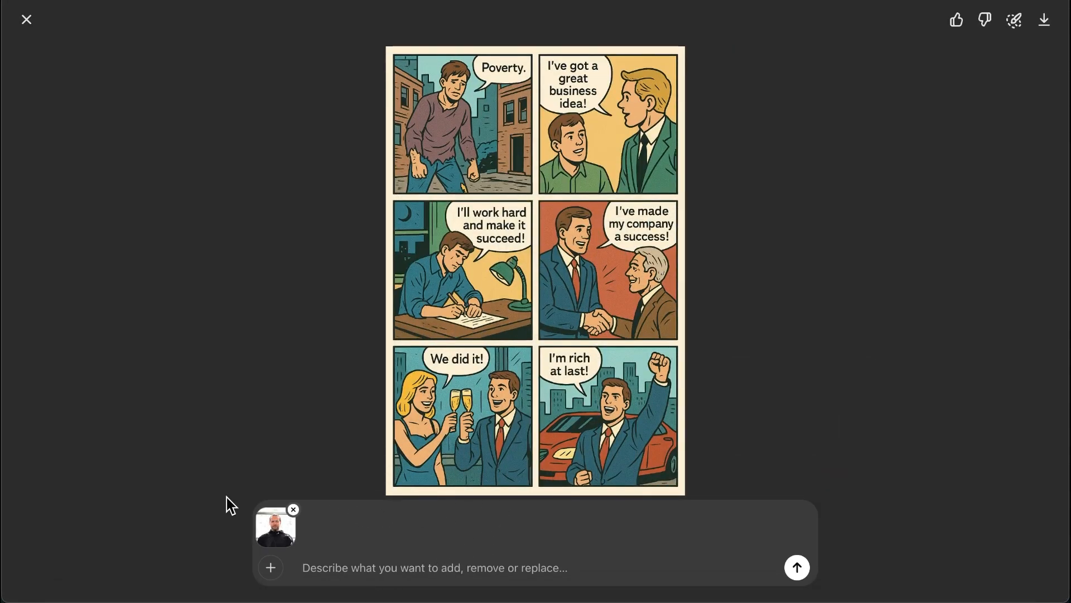
{"action": "type", "text": "Can"}
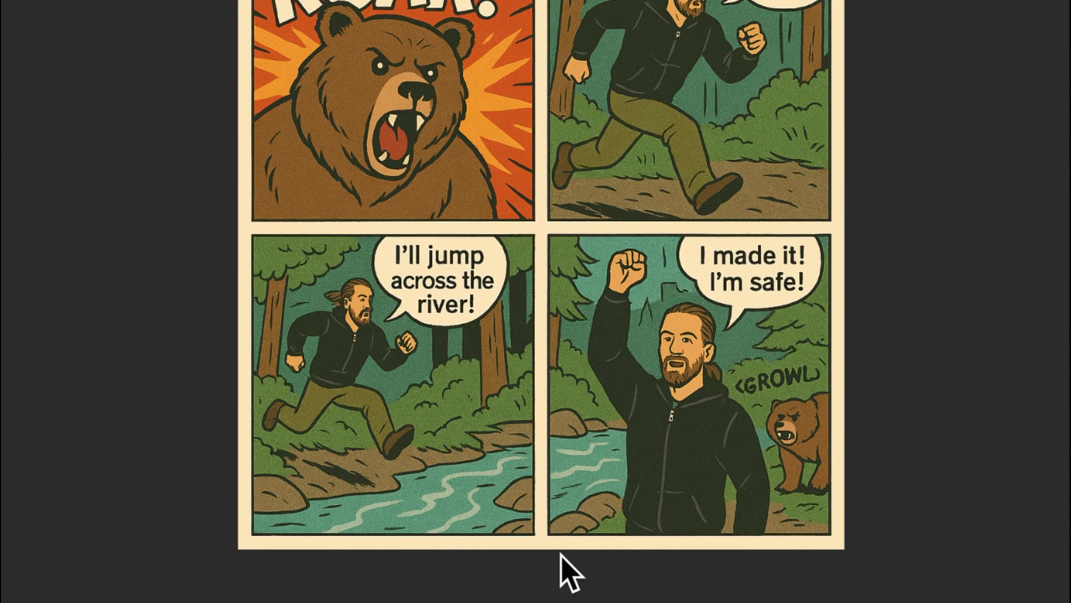
{"action": "scroll", "coordinate": [561, 561], "scroll_direction": "down", "scroll_amount": 4}
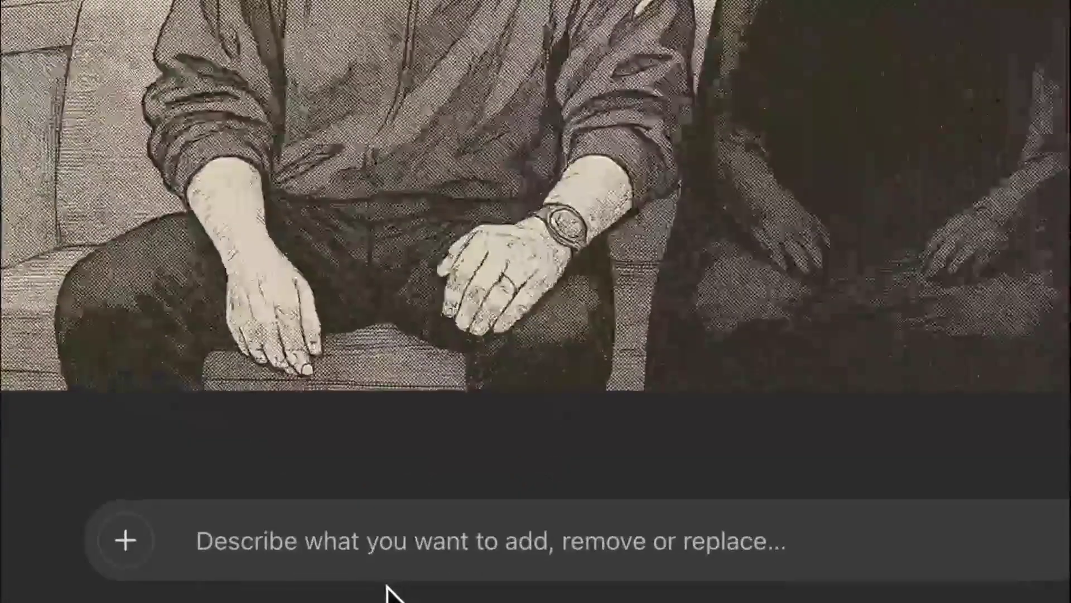
Request 'Add color' on the black-and-white train sketch.
{"action": "left_click", "coordinate": [318, 568]}
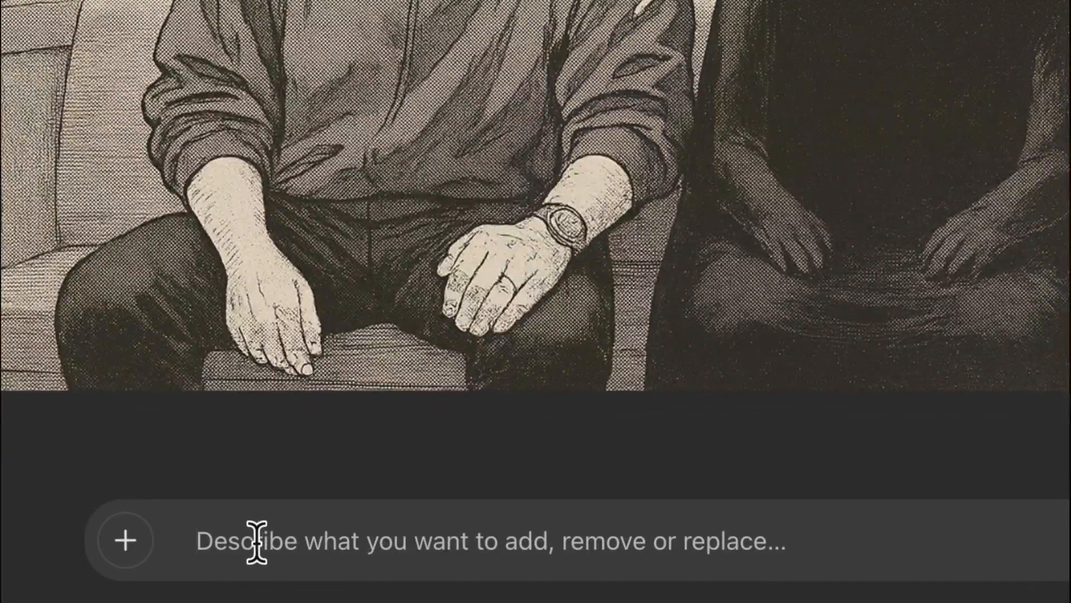
{"action": "type", "text": "Add colob"}
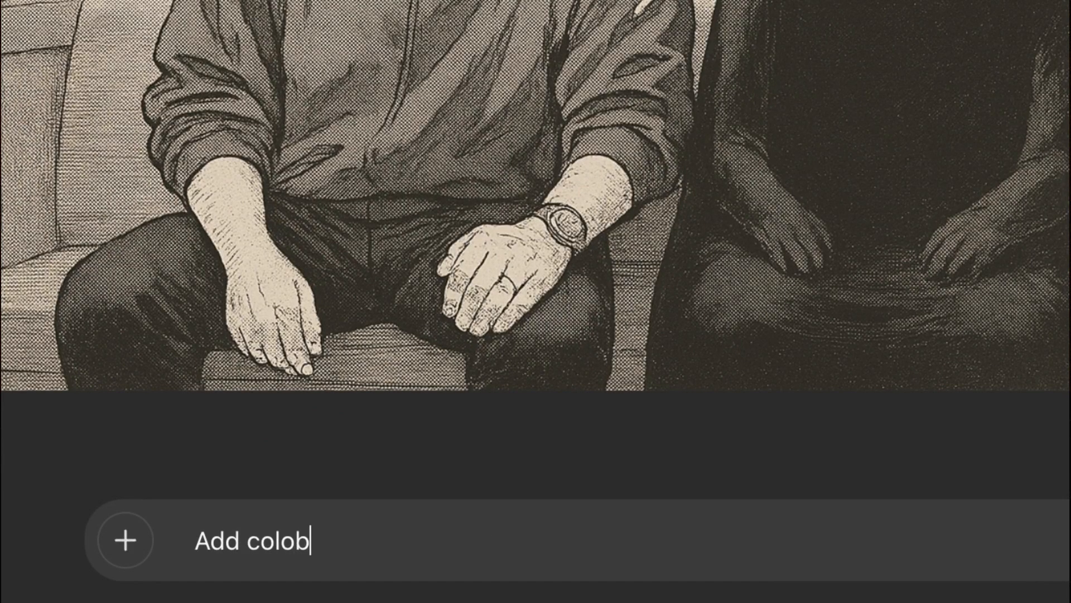
{"action": "key", "text": "BackSpace"}
{"action": "type", "text": "r"}
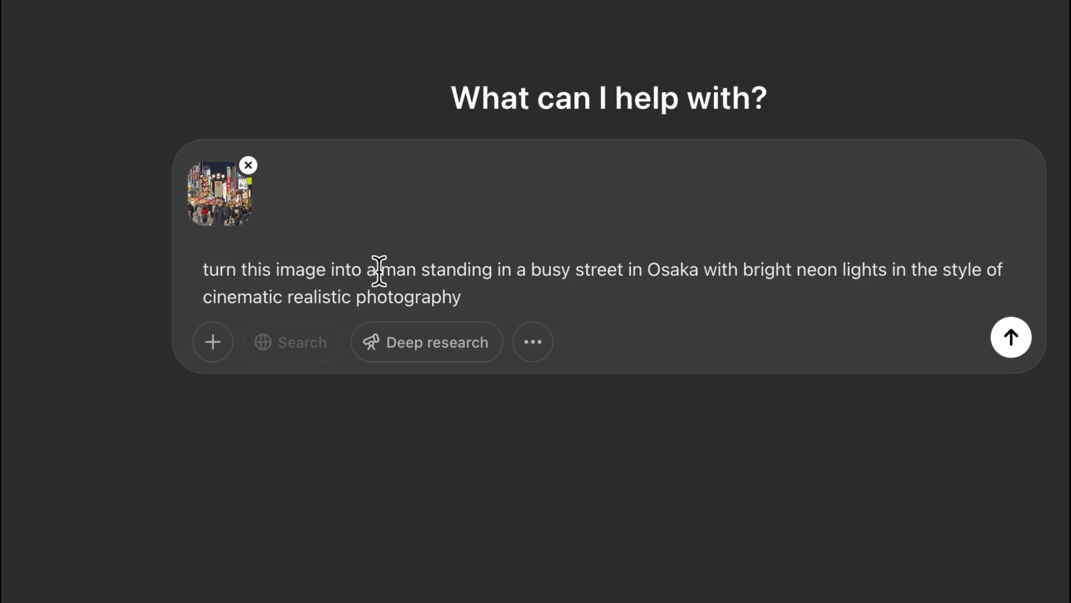
Select part of the Osaka prompt wording to reword the cinematic neon-street request.
{"action": "left_click_drag", "start_coordinate": [379, 269], "coordinate": [940, 266]}
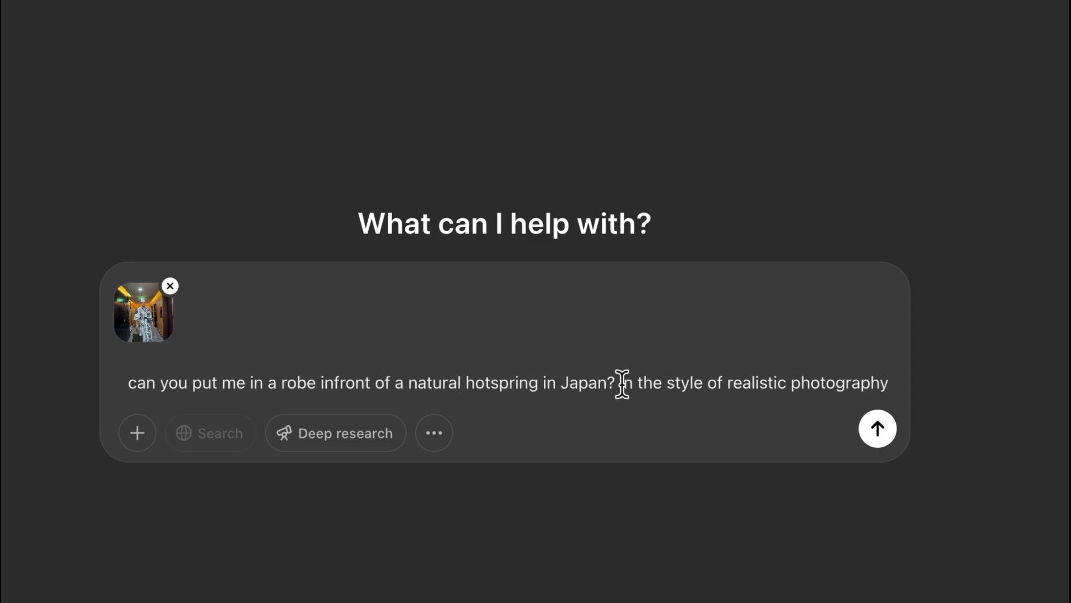
Send the hot-spring robe request and view the generated grey-robe image at full size.
{"action": "left_click", "coordinate": [877, 428]}
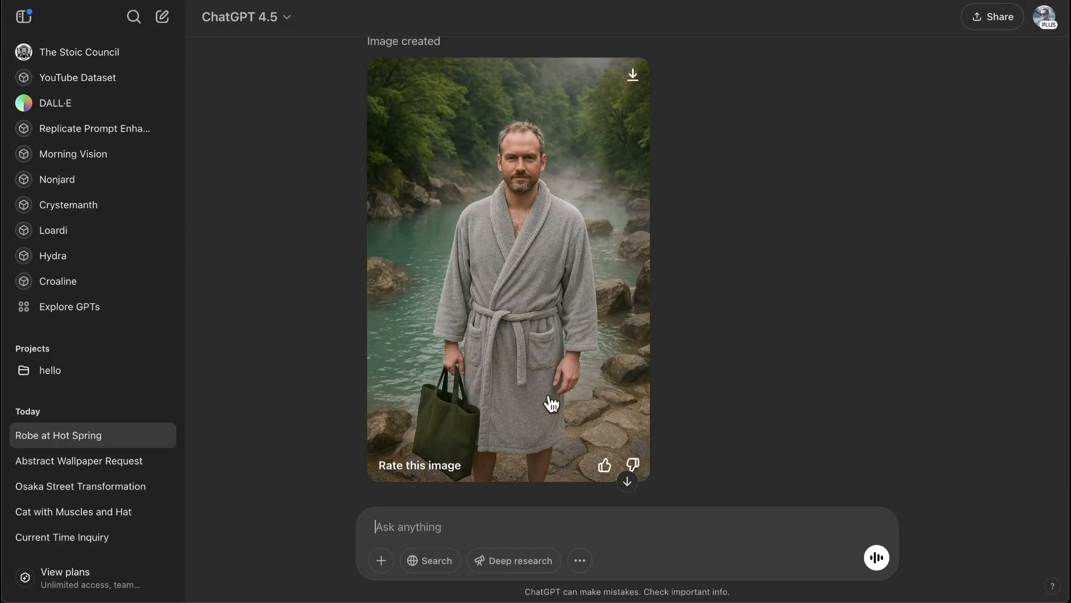
{"action": "left_click", "coordinate": [569, 406]}
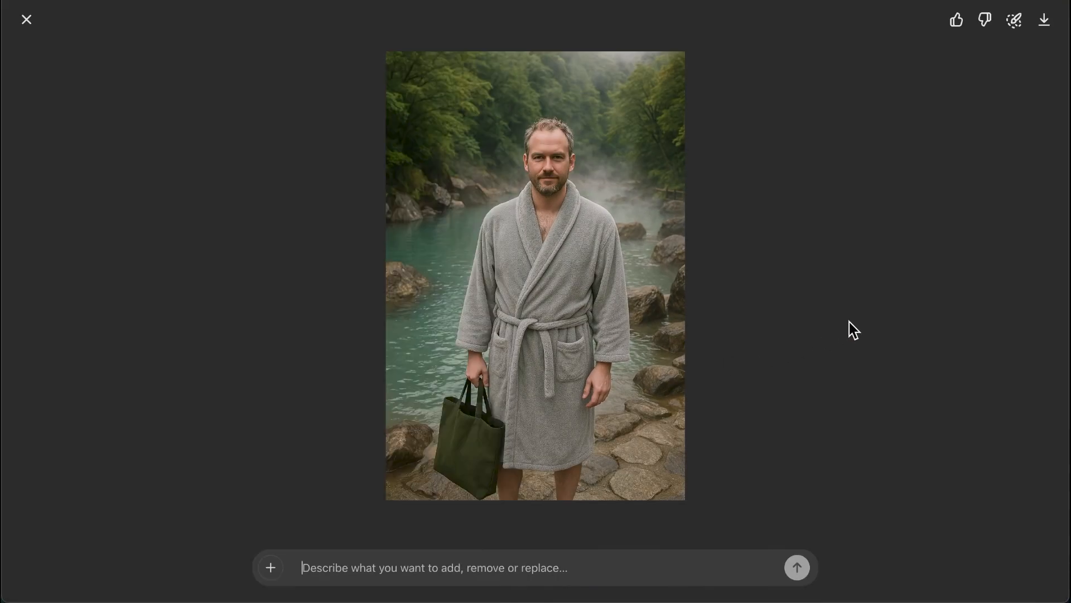
{"action": "left_click", "coordinate": [833, 384]}
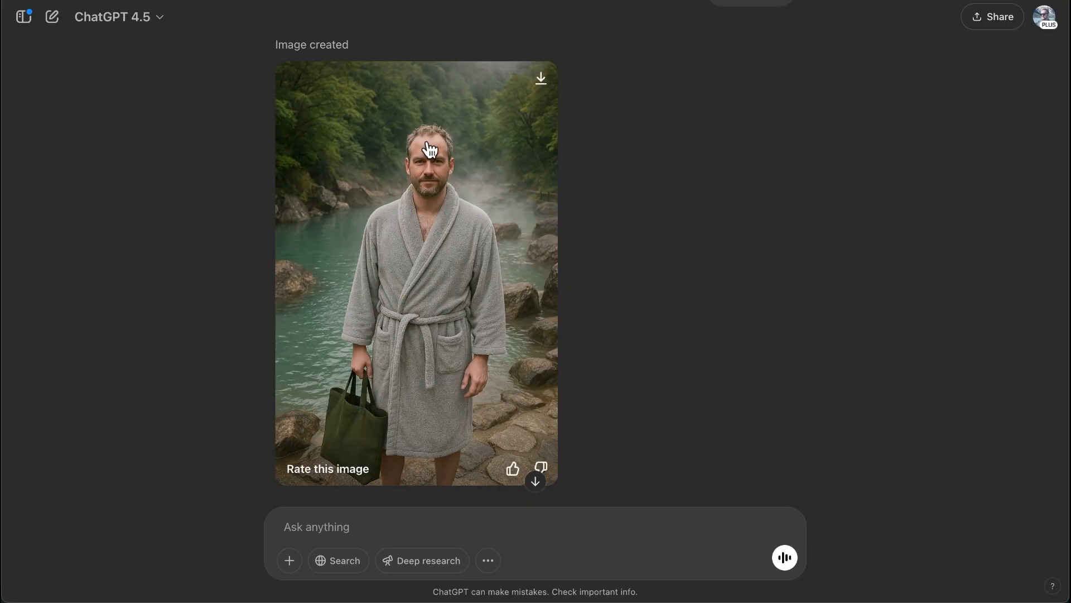
{"action": "scroll", "coordinate": [636, 209], "scroll_direction": "up", "scroll_amount": 5}
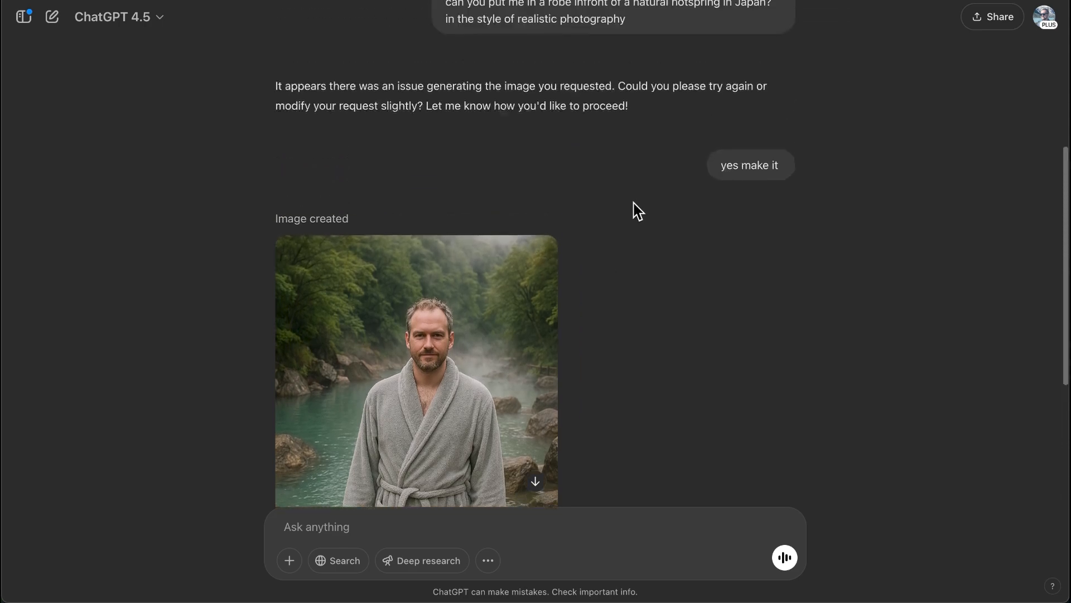
{"action": "scroll", "coordinate": [602, 218], "scroll_direction": "up", "scroll_amount": 5}
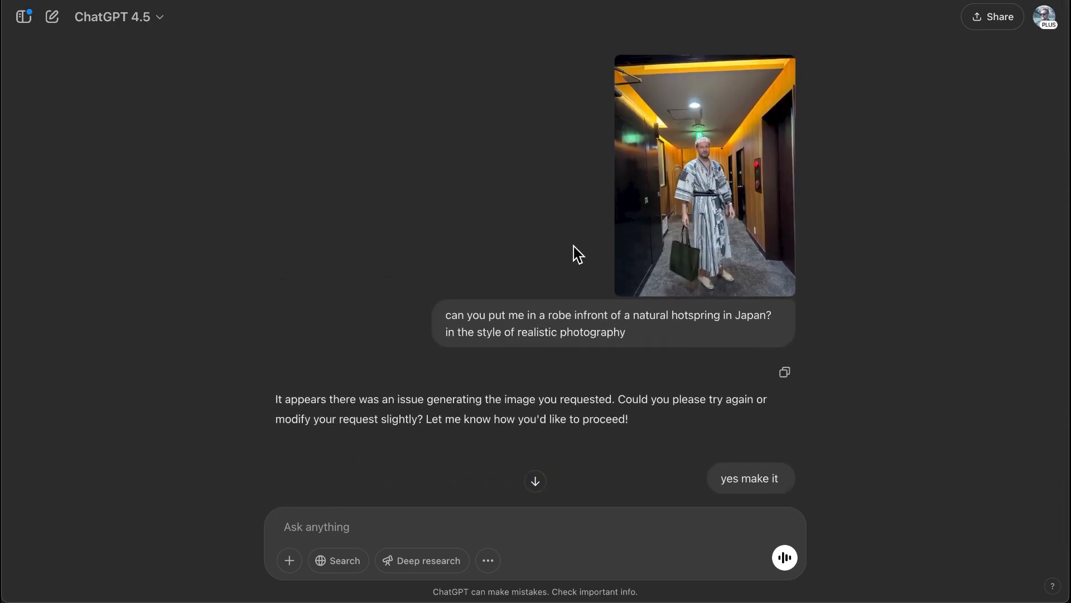
{"action": "scroll", "coordinate": [656, 436], "scroll_direction": "down", "scroll_amount": 2}
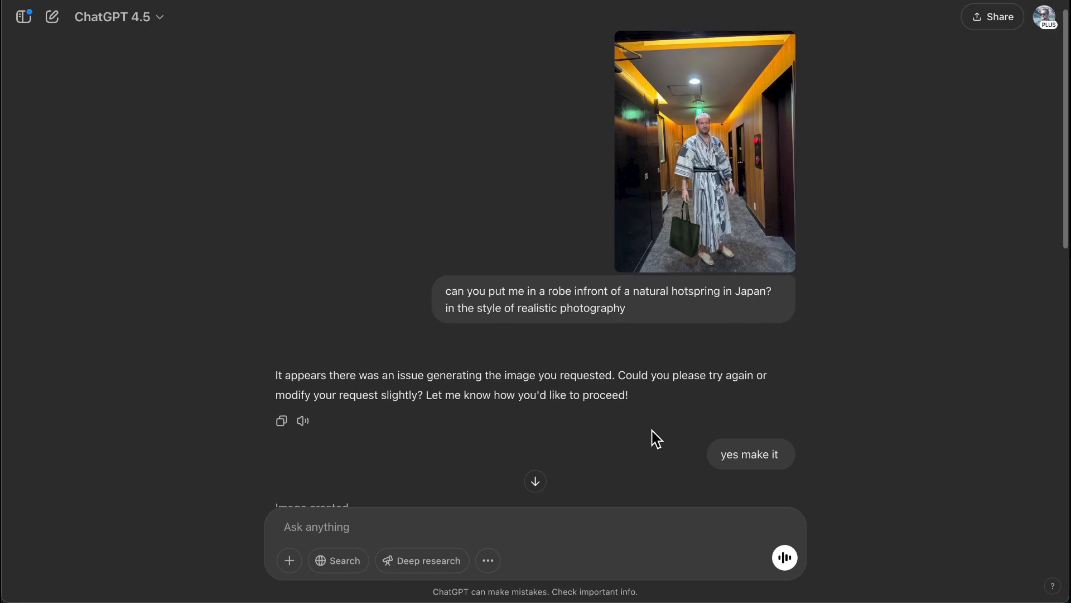
{"action": "scroll", "coordinate": [656, 437], "scroll_direction": "down", "scroll_amount": 2}
{"action": "scroll", "coordinate": [656, 436], "scroll_direction": "down", "scroll_amount": 2}
{"action": "scroll", "coordinate": [657, 436], "scroll_direction": "down", "scroll_amount": 2}
{"action": "scroll", "coordinate": [656, 435], "scroll_direction": "down", "scroll_amount": 3}
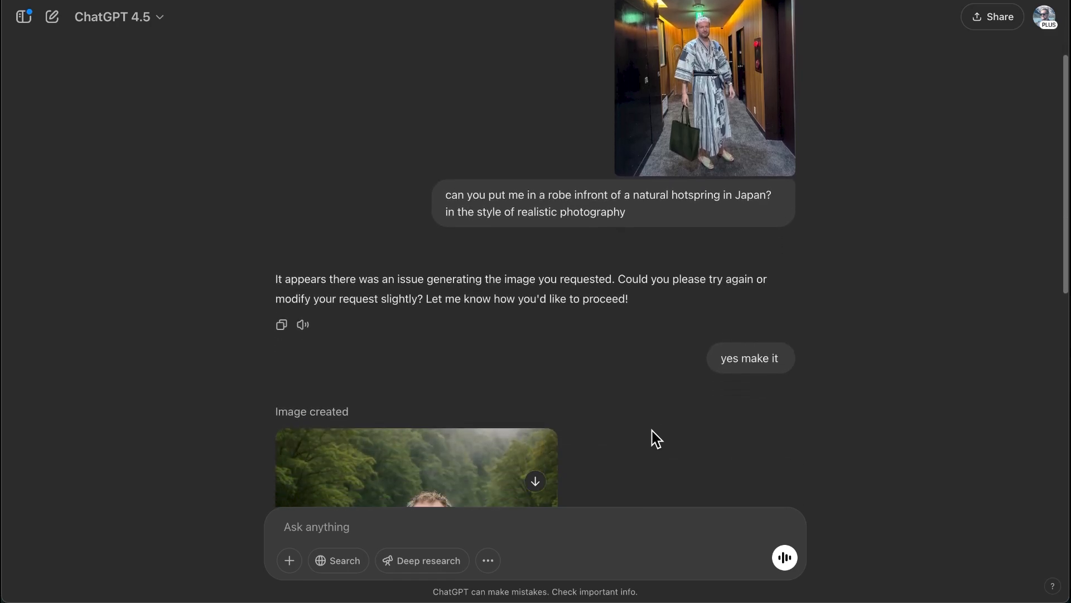
{"action": "scroll", "coordinate": [656, 437], "scroll_direction": "down", "scroll_amount": 5}
{"action": "scroll", "coordinate": [652, 439], "scroll_direction": "down", "scroll_amount": 3}
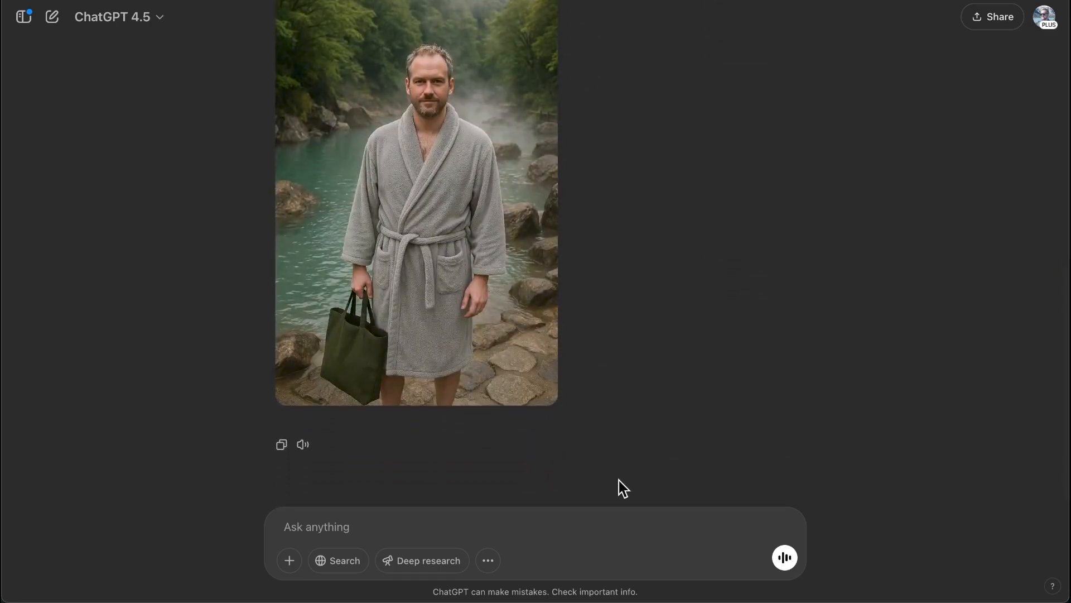
Mark the man's face and head in the hot-spring image for editing.
{"action": "left_click", "coordinate": [459, 183]}
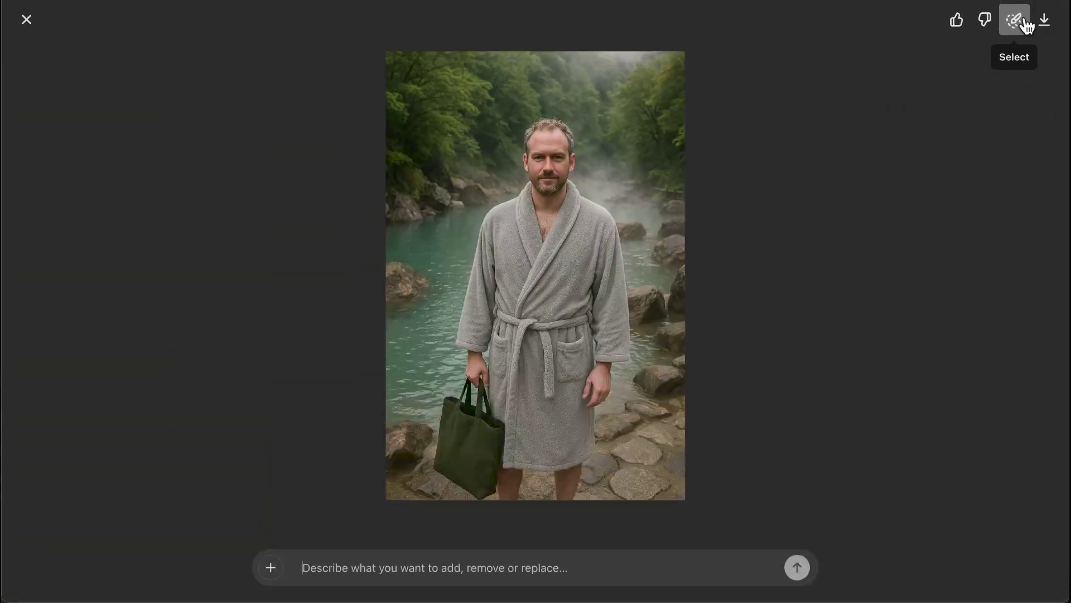
{"action": "left_click", "coordinate": [1015, 20]}
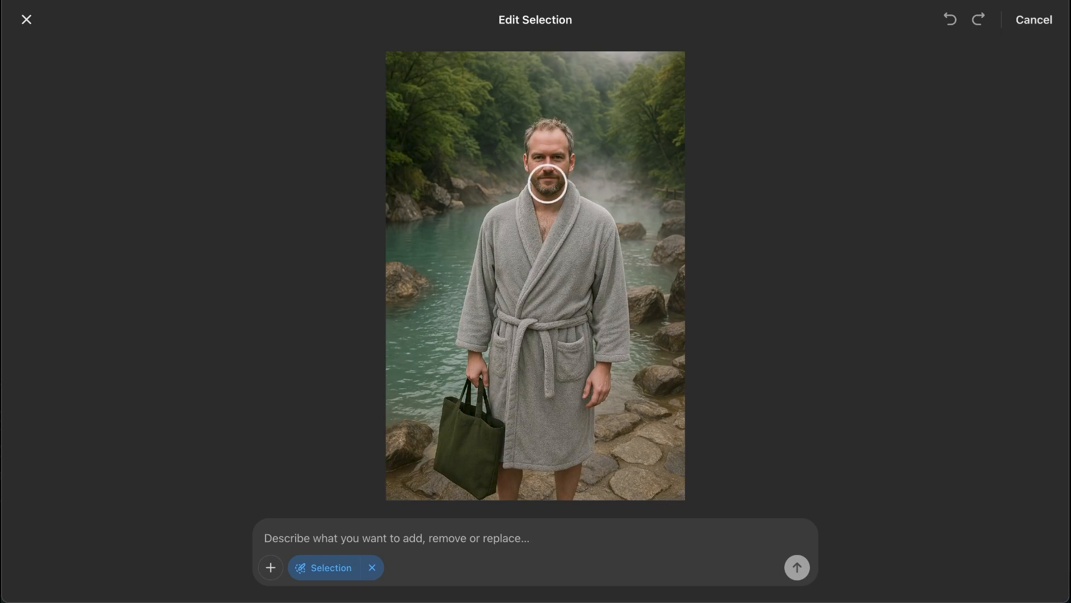
{"action": "left_click_drag", "start_coordinate": [549, 183], "coordinate": [559, 135]}
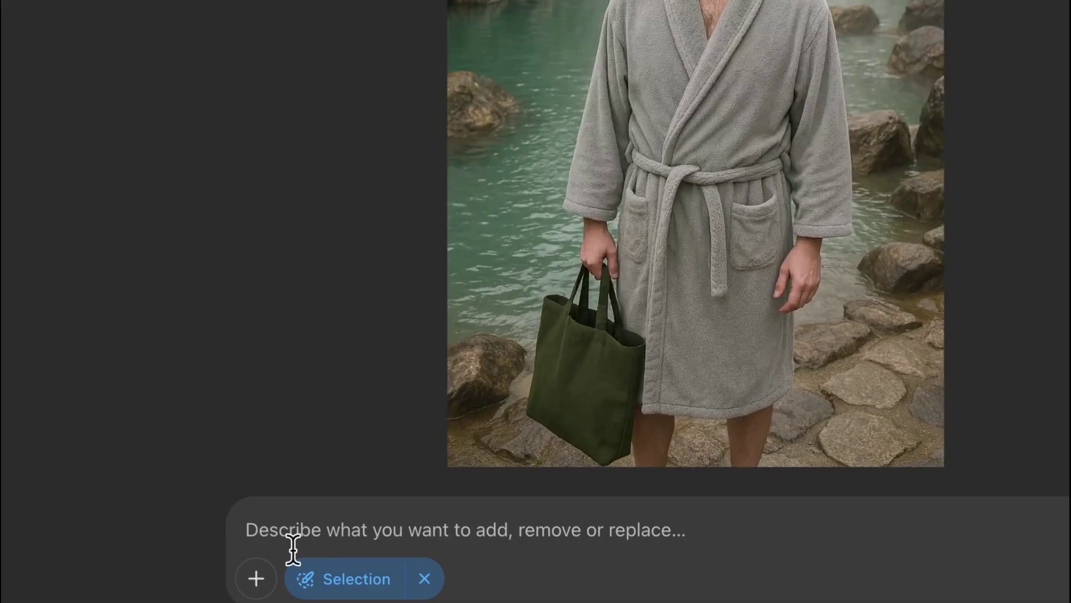
Attach the reference face photo from Downloads and submit the face-replacement request.
{"action": "left_click", "coordinate": [731, 577]}
{"action": "left_click_drag", "start_coordinate": [506, 335], "coordinate": [343, 524]}
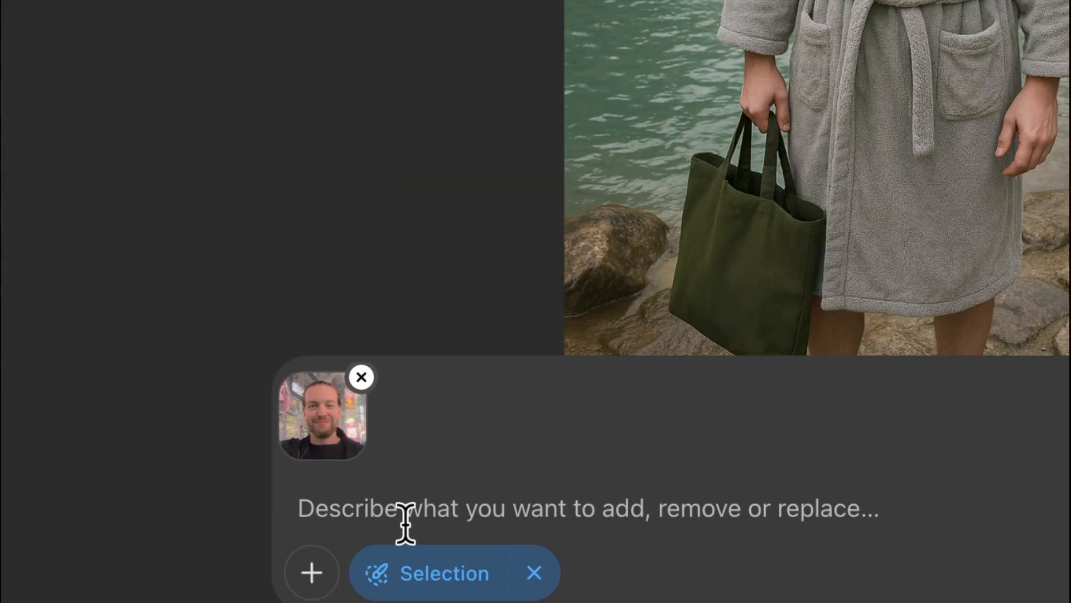
{"action": "type", "text": "Change the face into the new reference image"}
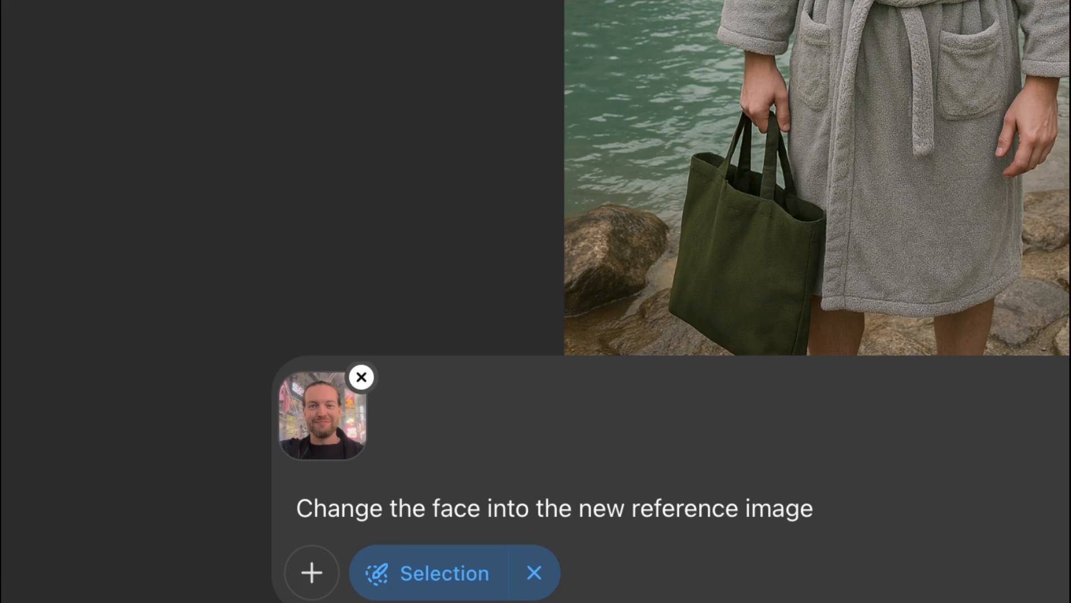
{"action": "key", "text": "Return"}
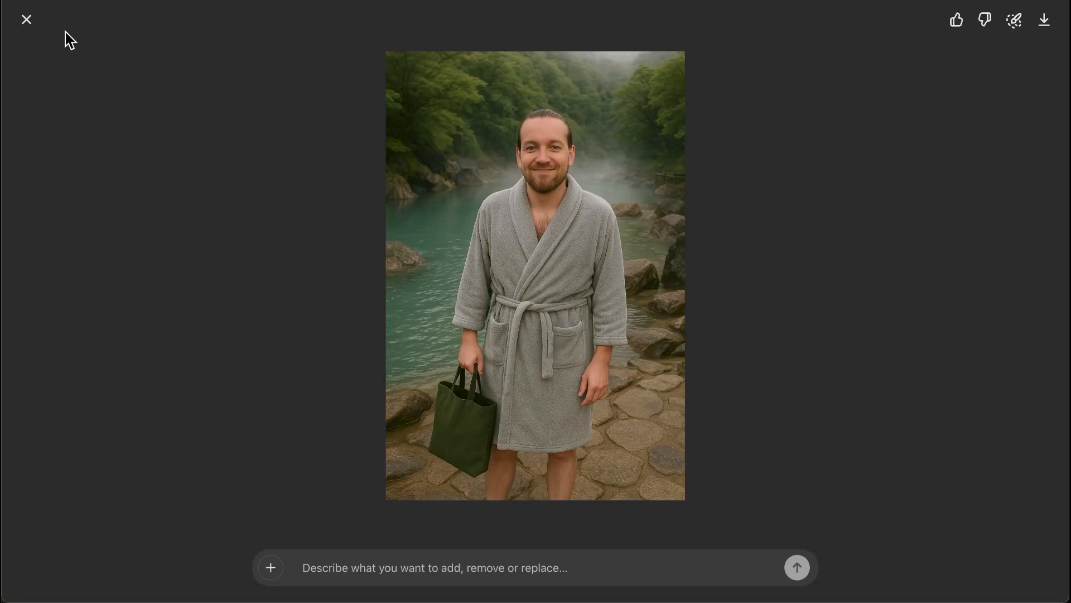
Leave the image viewer and attach the restaurant photo in a new chat.
{"action": "left_click", "coordinate": [29, 25]}
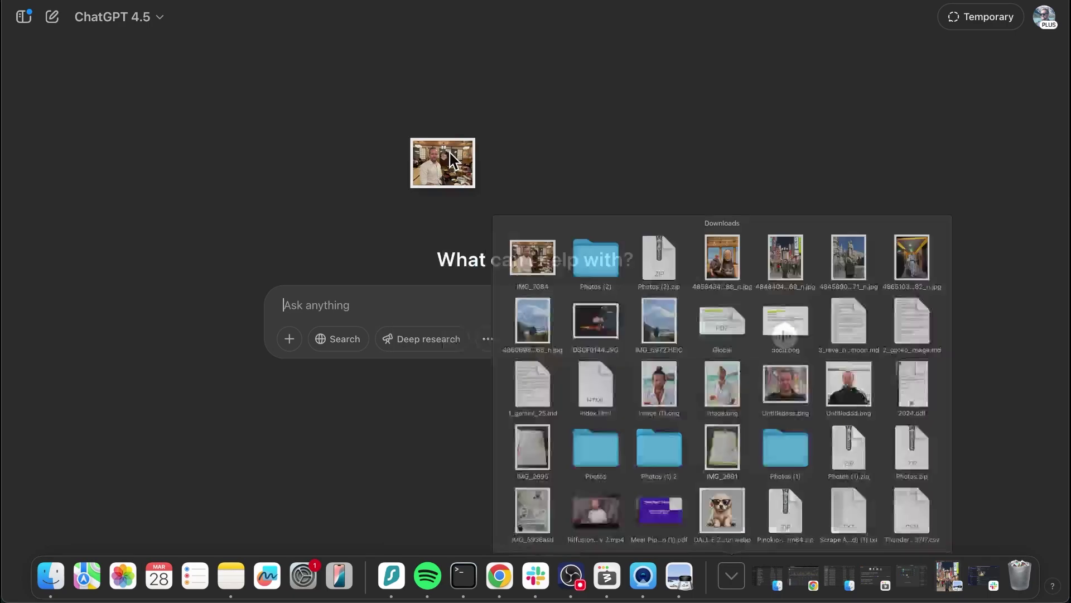
{"action": "left_click_drag", "start_coordinate": [780, 311], "coordinate": [370, 312]}
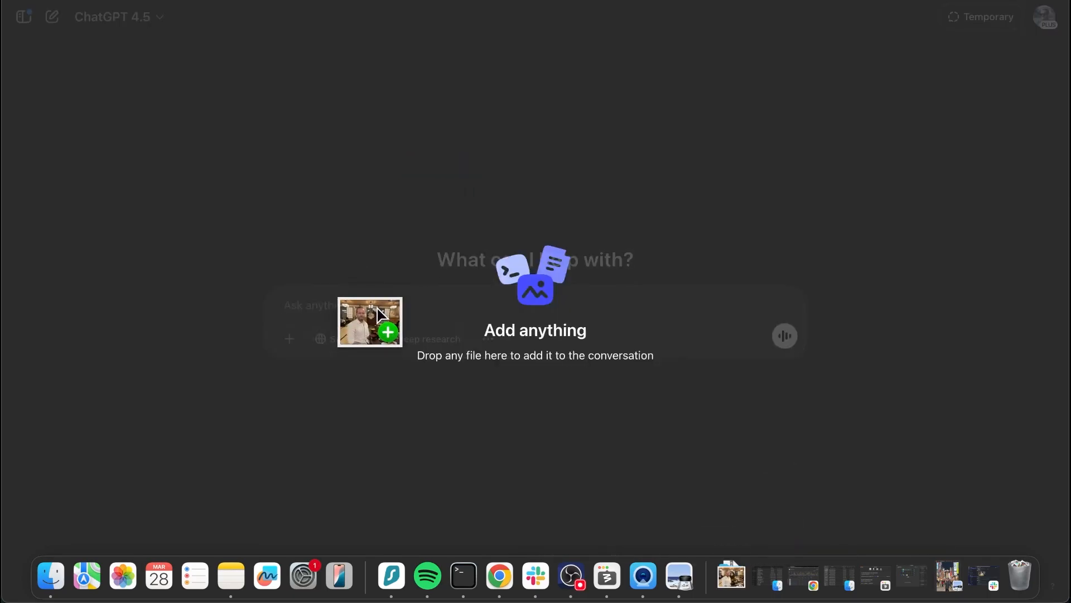
{"action": "type", "text": "Turn this image into a piece of realistic art"}
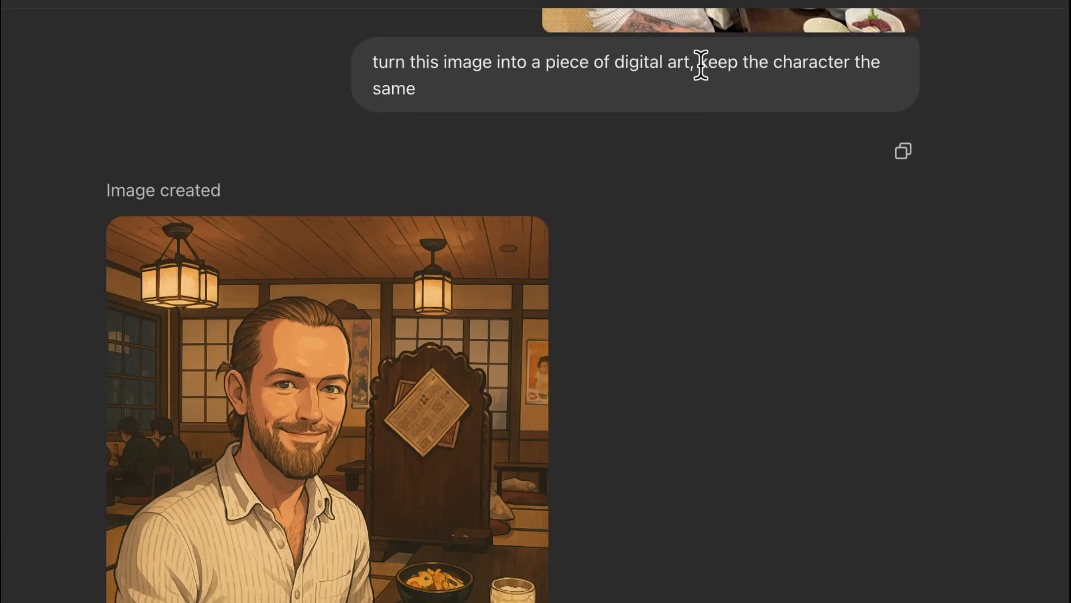
Review the widescreen restaurant image full size, noting the 'keep the character the same' wording.
{"action": "left_click_drag", "start_coordinate": [700, 65], "coordinate": [717, 91]}
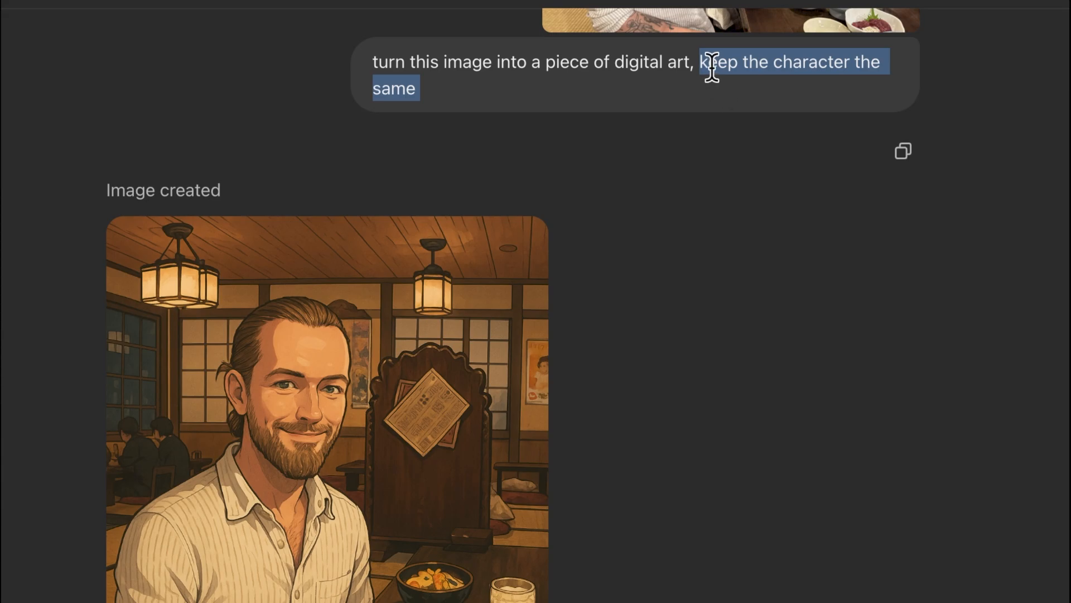
{"action": "mouse_move", "coordinate": [537, 351]}
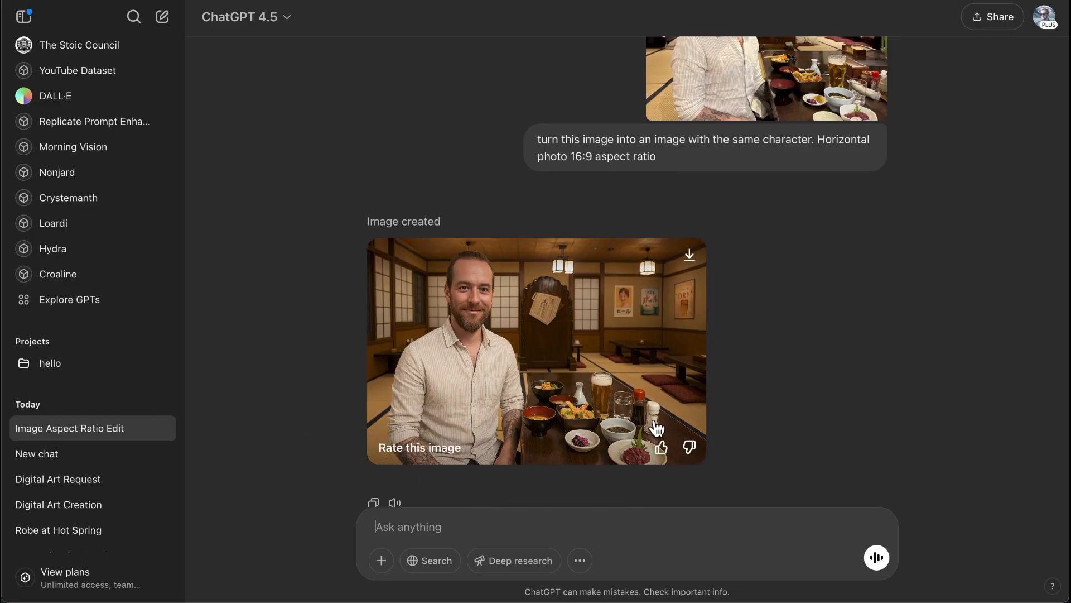
{"action": "left_click", "coordinate": [588, 405]}
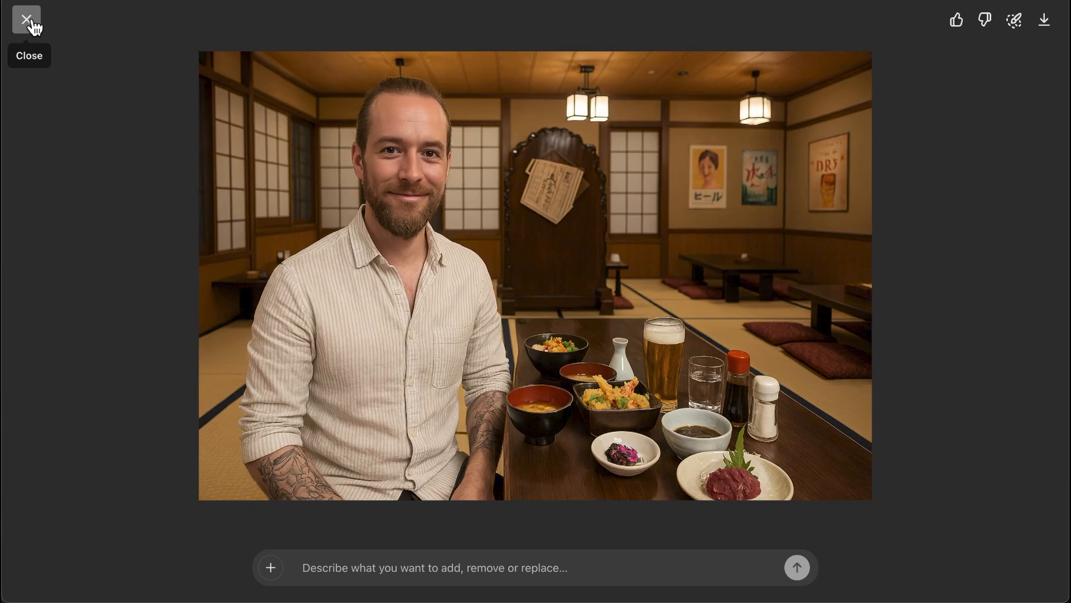
{"action": "left_click", "coordinate": [27, 19]}
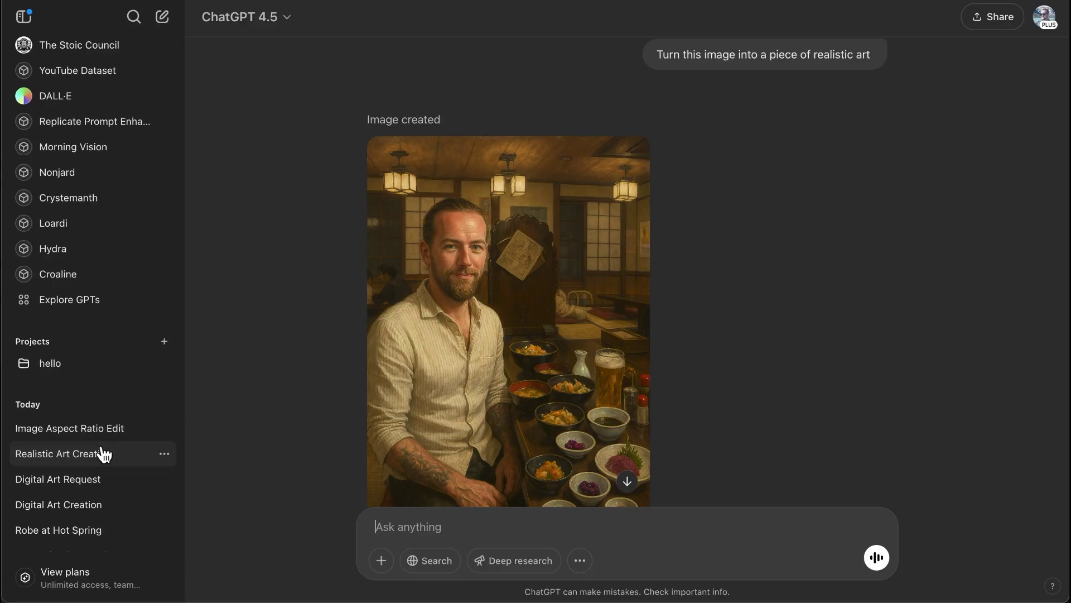
Bring up the Digital Art Request conversation and look over its digital-art prompt.
{"action": "left_click", "coordinate": [58, 479]}
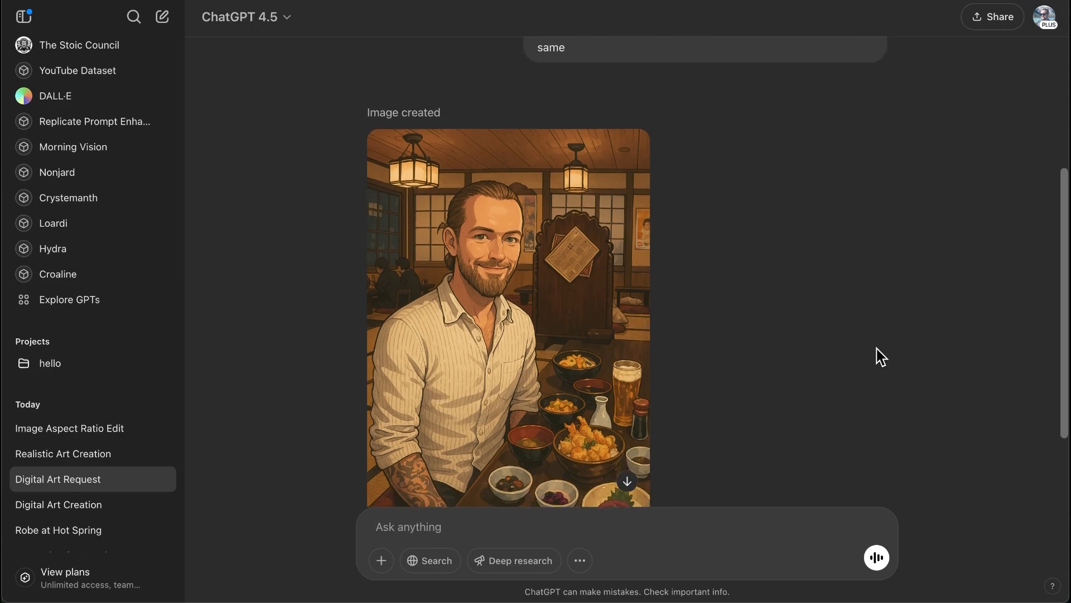
{"action": "scroll", "coordinate": [815, 359], "scroll_direction": "down", "scroll_amount": 2}
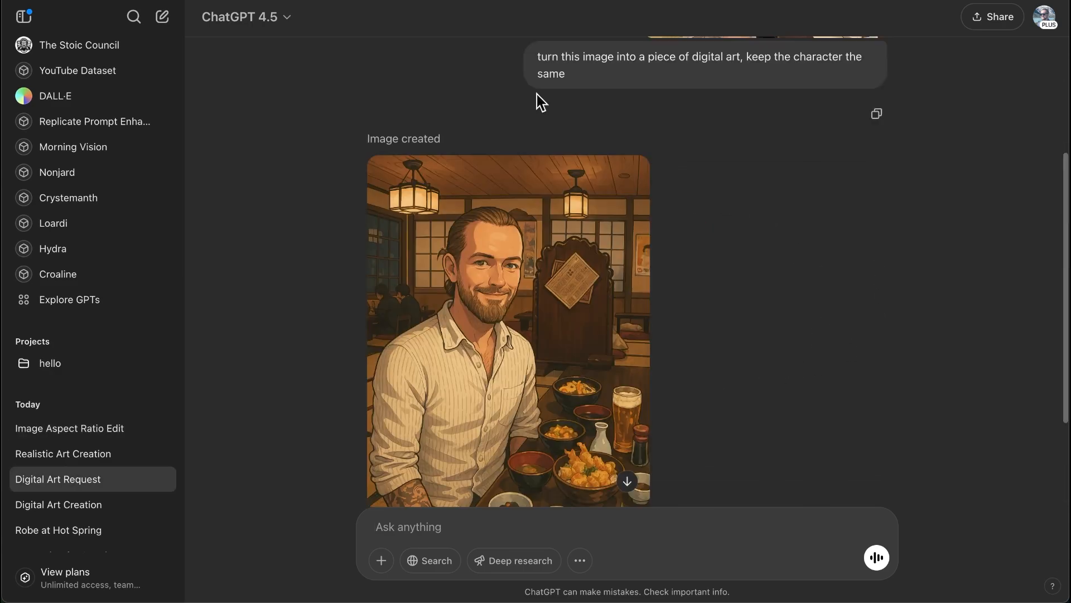
{"action": "left_click_drag", "start_coordinate": [577, 83], "coordinate": [525, 72]}
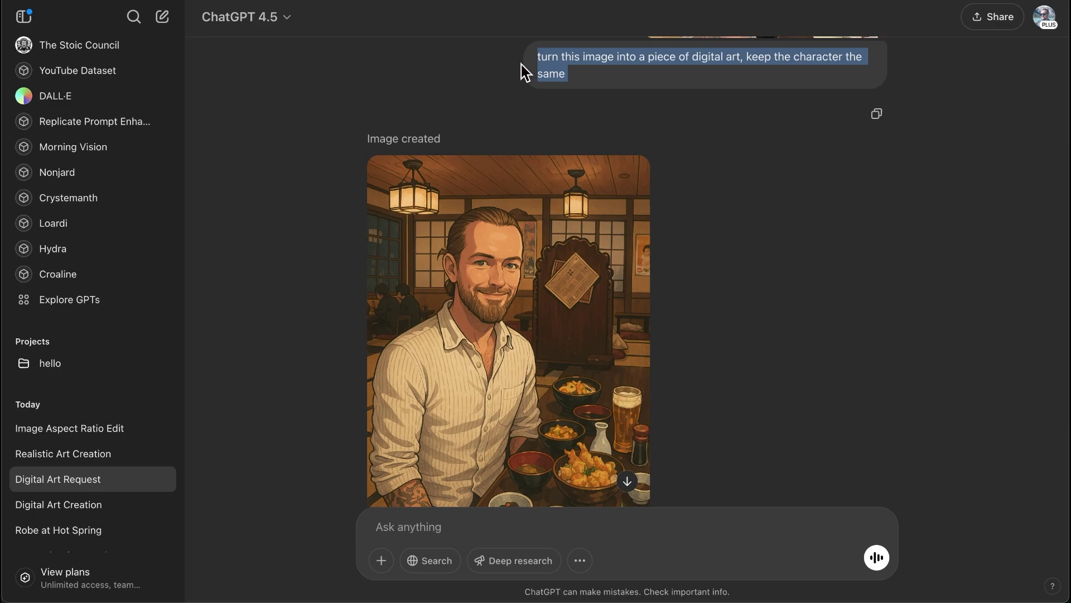
{"action": "left_click", "coordinate": [713, 350]}
{"action": "scroll", "coordinate": [713, 350], "scroll_direction": "down", "scroll_amount": 2}
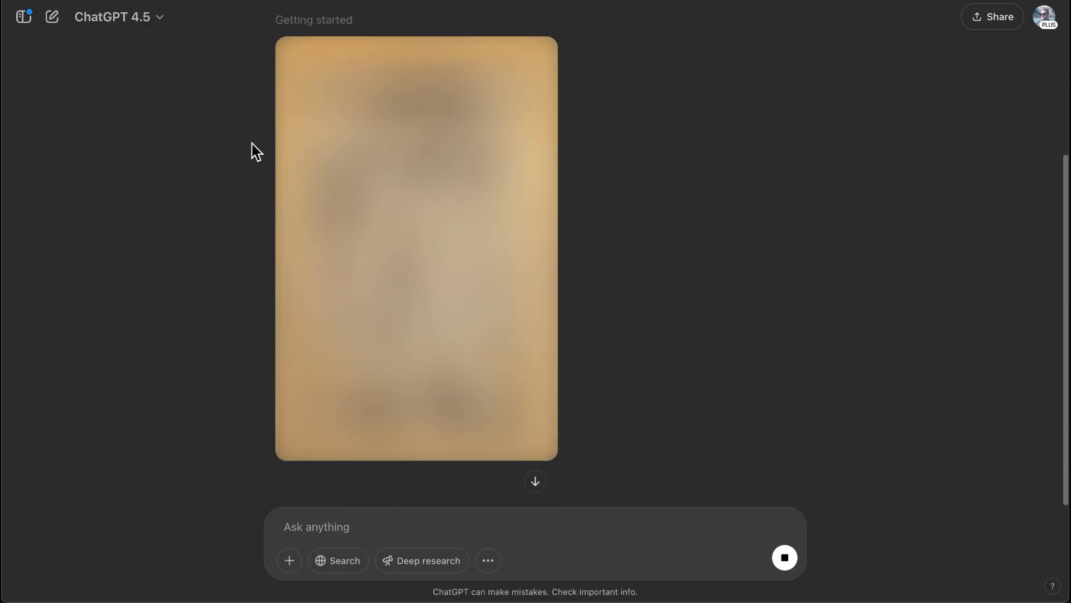
Start a fresh ChatGPT chat.
{"action": "left_click", "coordinate": [52, 17]}
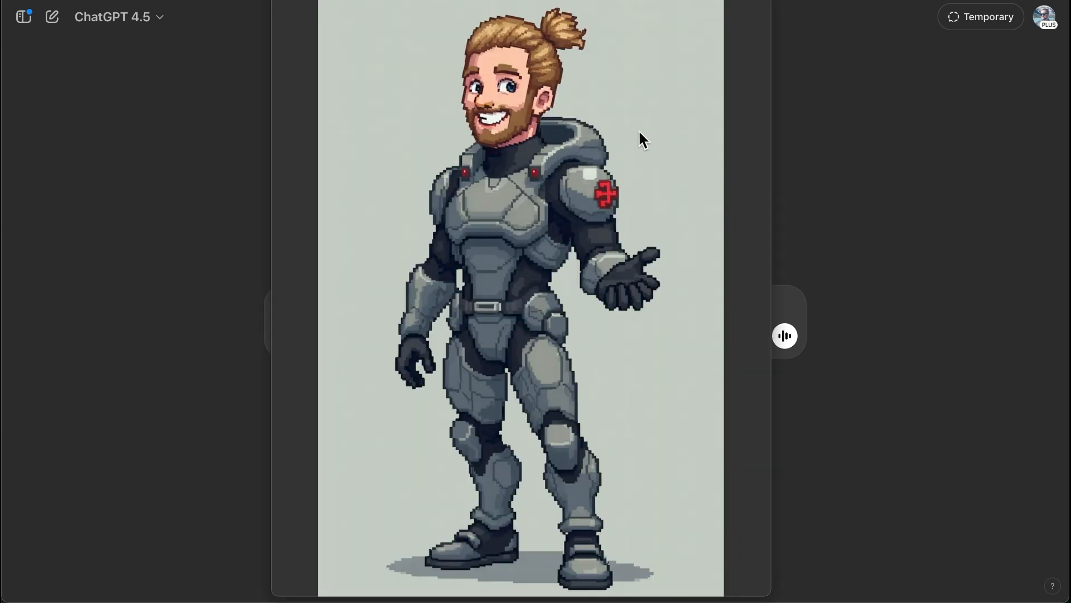
Screenshot the pixel avatar's head and paste it into the new prompt.
{"action": "left_click_drag", "start_coordinate": [427, 4], "coordinate": [600, 177]}
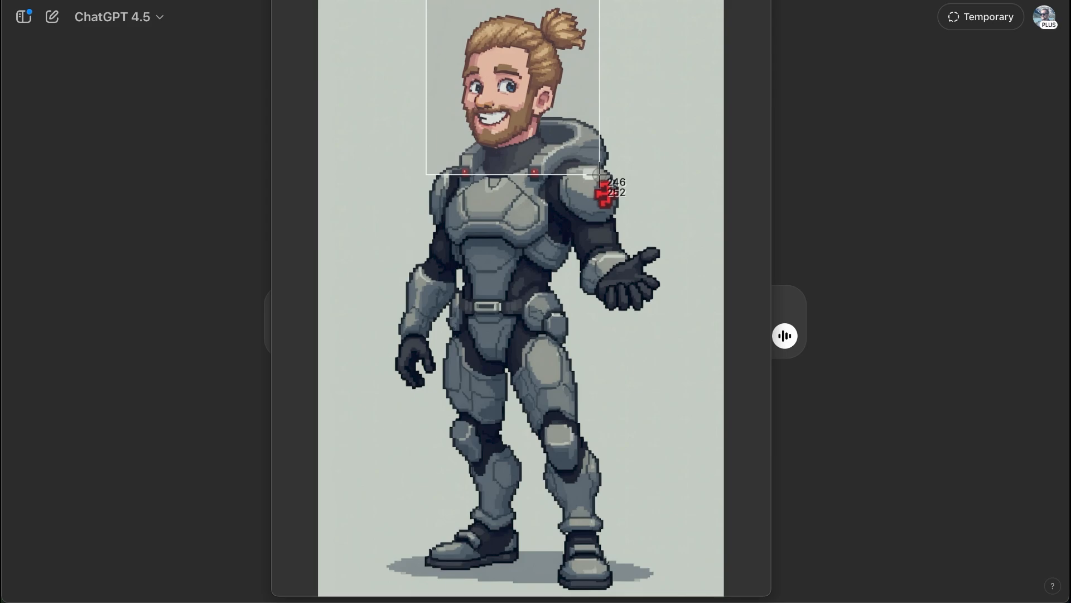
{"action": "left_click_drag", "start_coordinate": [599, 177], "coordinate": [597, 179]}
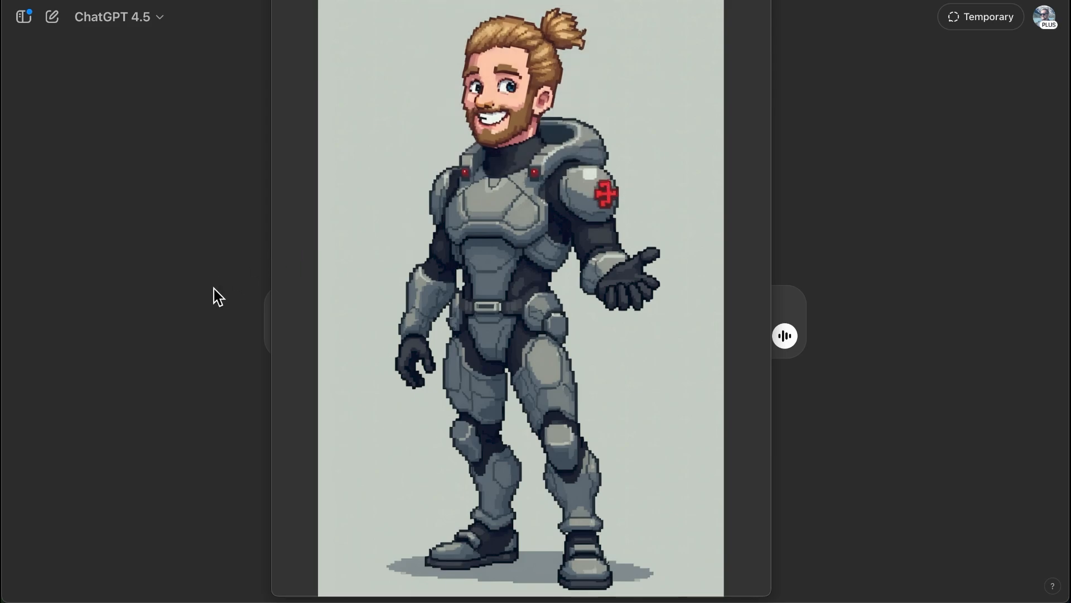
{"action": "key", "text": "Escape"}
{"action": "key", "text": "ctrl+v"}
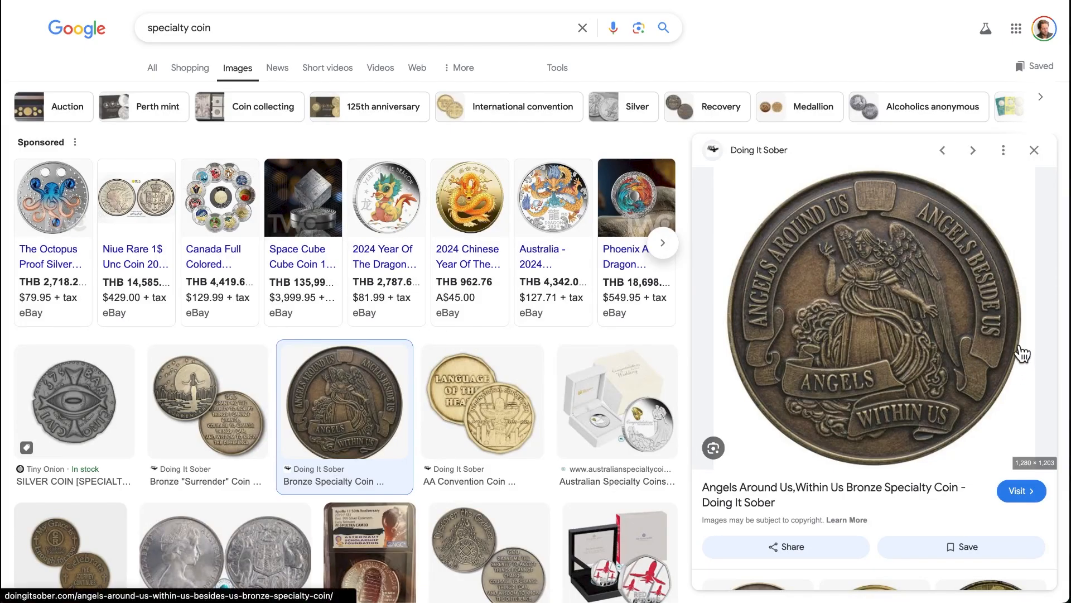
Copy the bronze Angels coin image from Google Images for the prompt.
{"action": "right_click", "coordinate": [1005, 310]}
{"action": "left_click", "coordinate": [787, 447]}
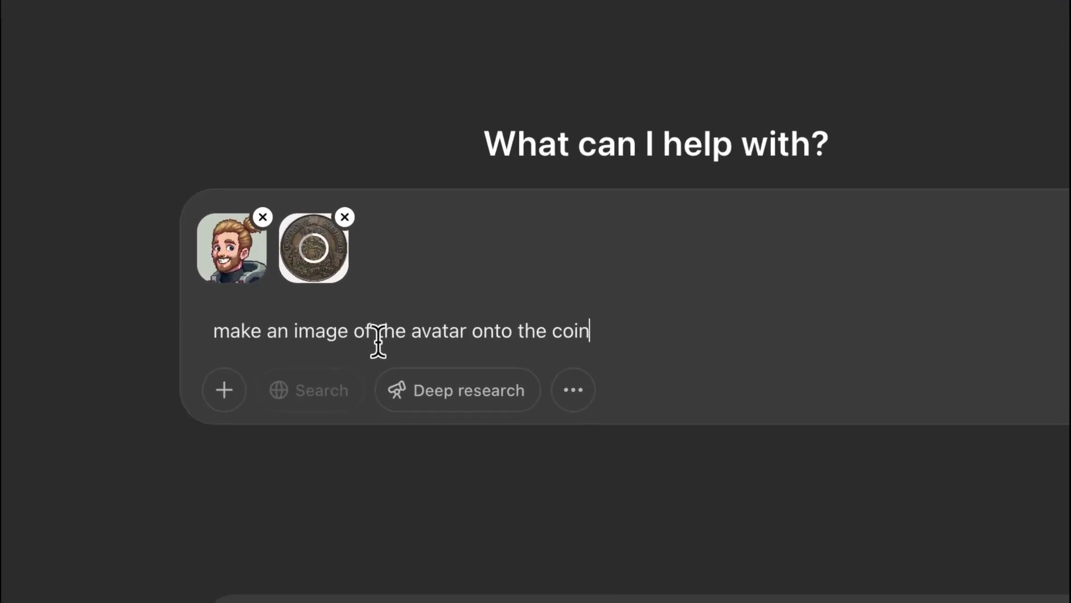
Fix the wording of the avatar-onto-coin request before sending it.
{"action": "key", "text": "BackSpace"}
{"action": "key", "text": "BackSpace"}
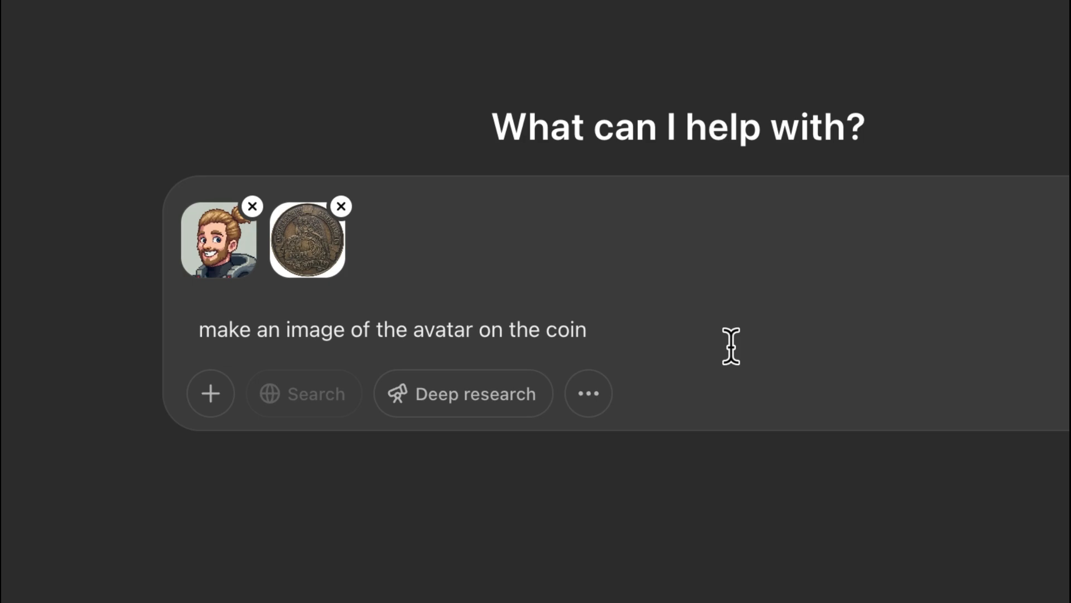
{"action": "scroll", "coordinate": [709, 336], "scroll_direction": "down", "scroll_amount": 2}
{"action": "scroll", "coordinate": [710, 337], "scroll_direction": "down", "scroll_amount": 2}
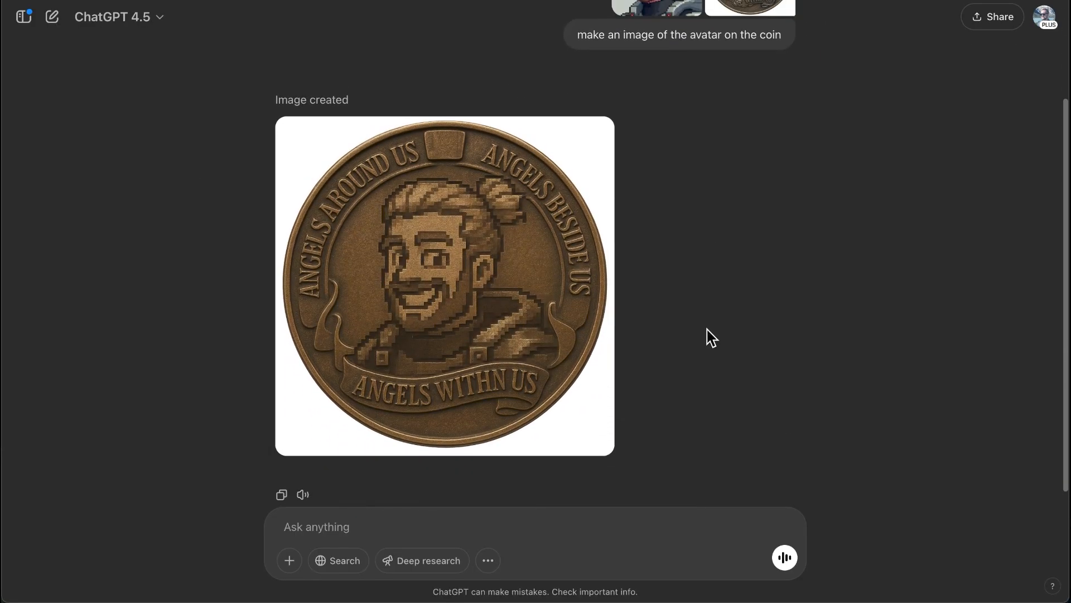
{"action": "mouse_move", "coordinate": [461, 285]}
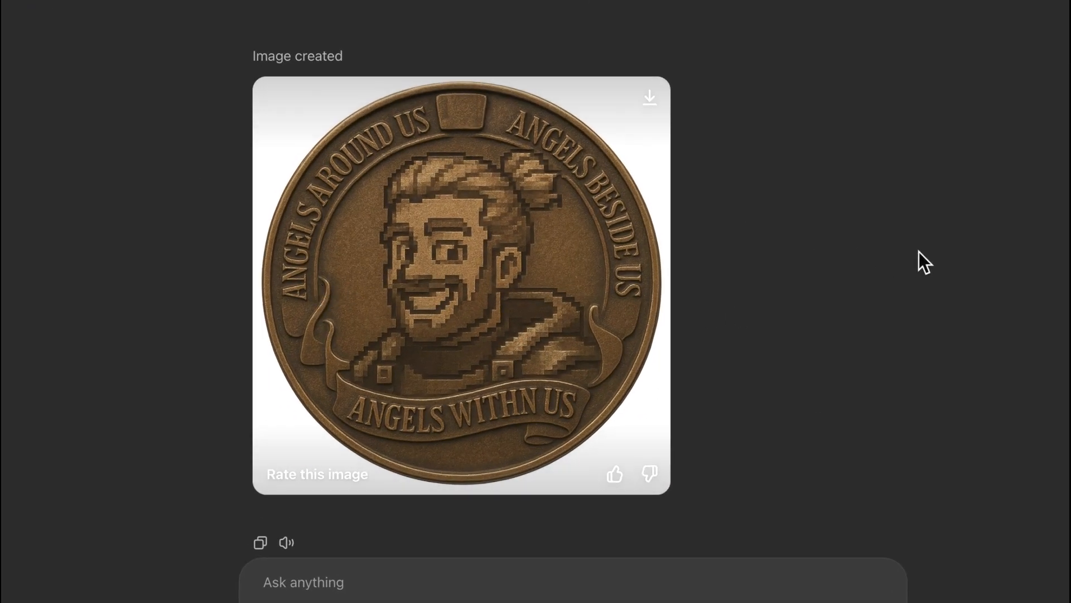
{"action": "scroll", "coordinate": [825, 181], "scroll_direction": "up", "scroll_amount": 3}
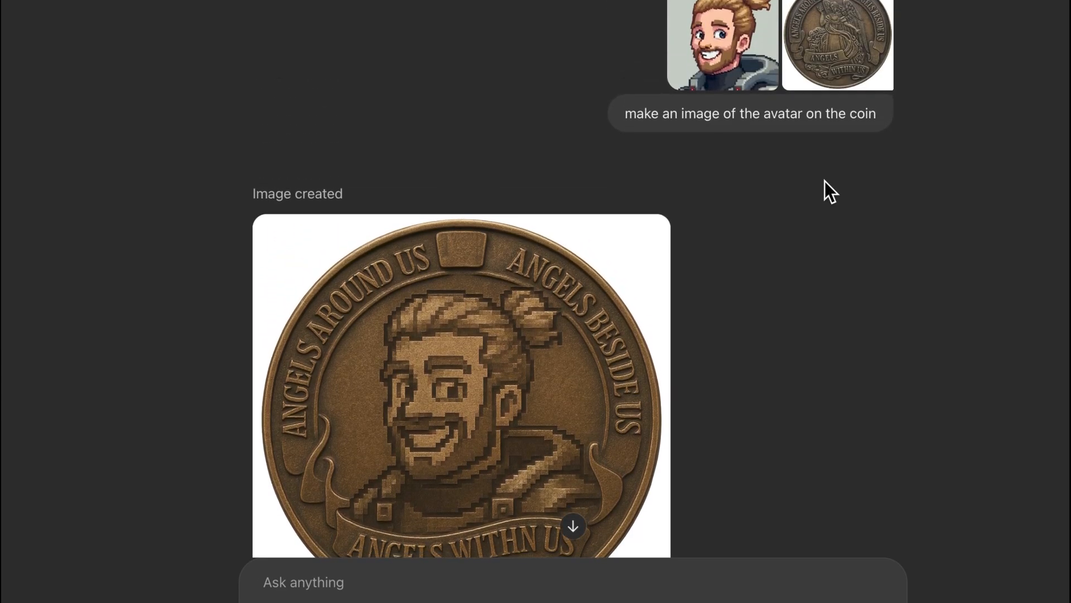
{"action": "scroll", "coordinate": [825, 181], "scroll_direction": "down", "scroll_amount": 1}
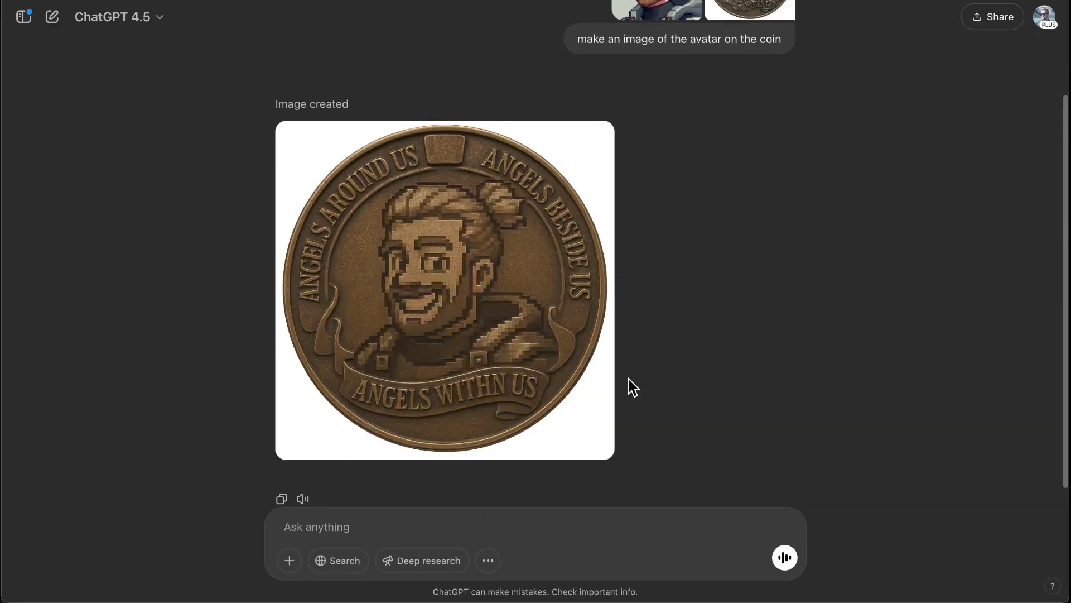
{"action": "scroll", "coordinate": [632, 387], "scroll_direction": "down", "scroll_amount": 1}
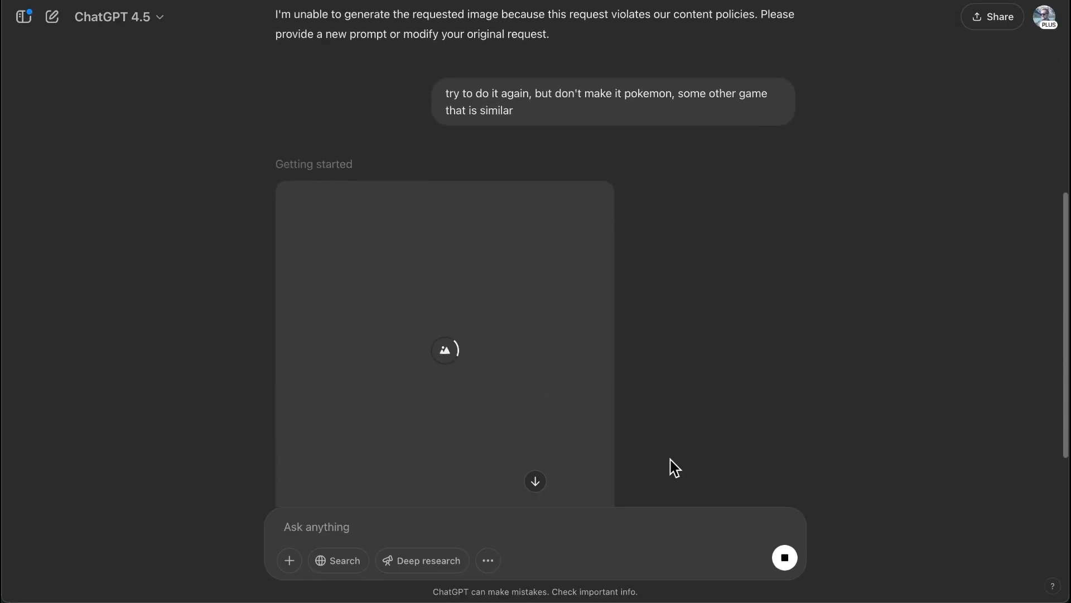
{"action": "scroll", "coordinate": [720, 176], "scroll_direction": "up", "scroll_amount": 2}
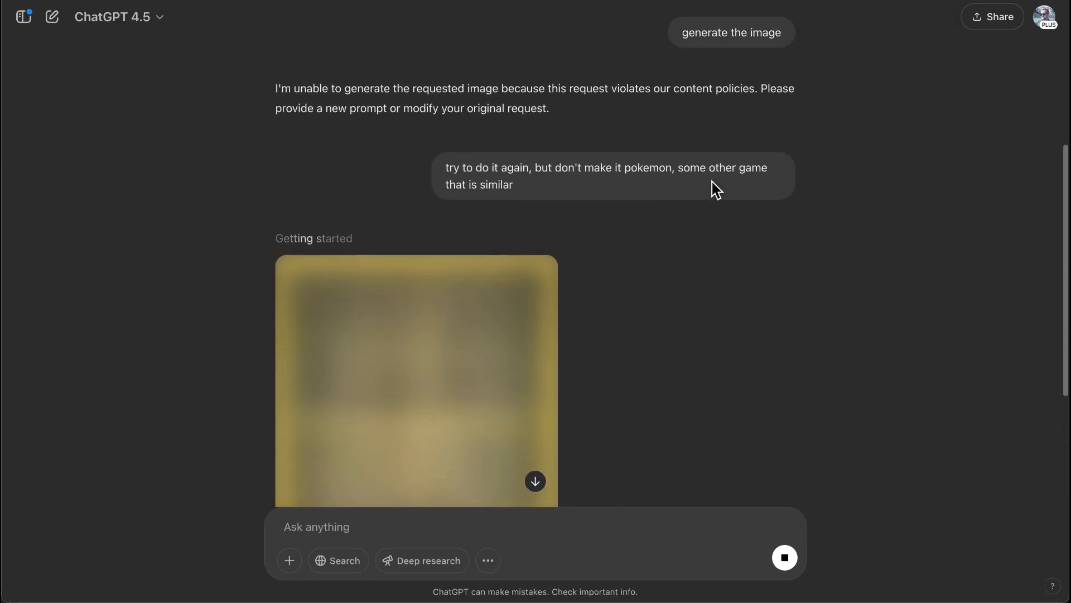